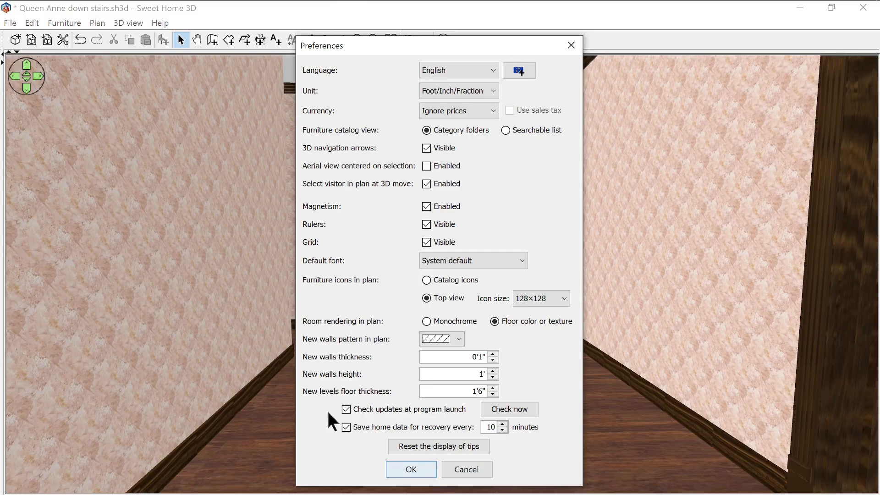
Step: Set the thickness of new walls in the preferences to 0'0⅛"
left_click(493, 361)
left_click(411, 469)
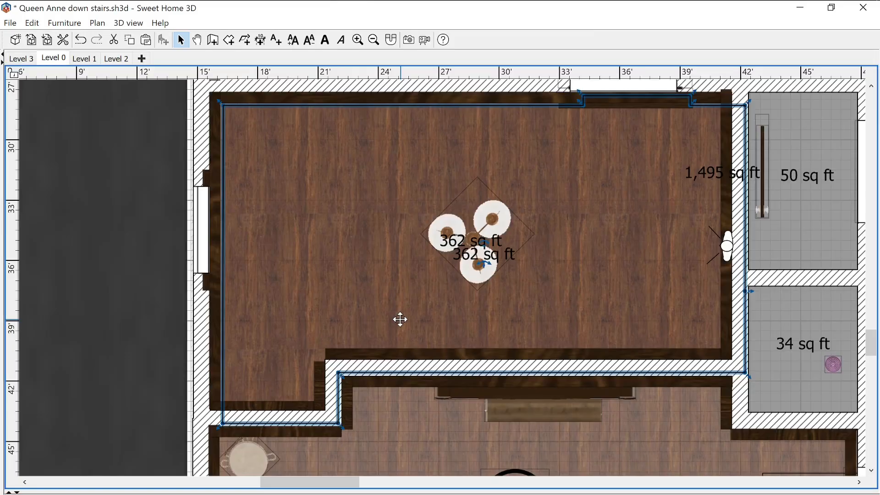
Step: Move the duplicate 362 sq ft room out of the house into the empty area beside the plan
left_click_drag(406, 317, 20, 314)
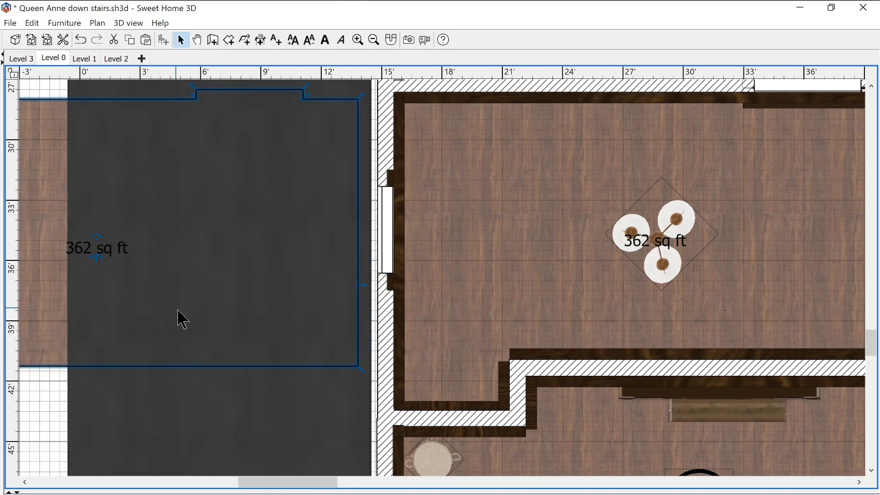
scroll(178, 314, "down", 5, "ctrl")
scroll(181, 324, "down", 4, "ctrl")
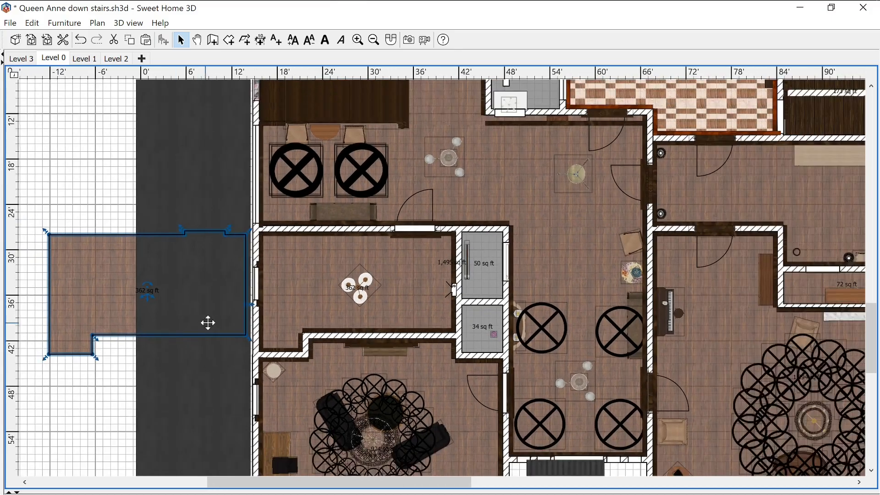
left_click_drag(118, 298, 71, 266)
left_click(122, 372)
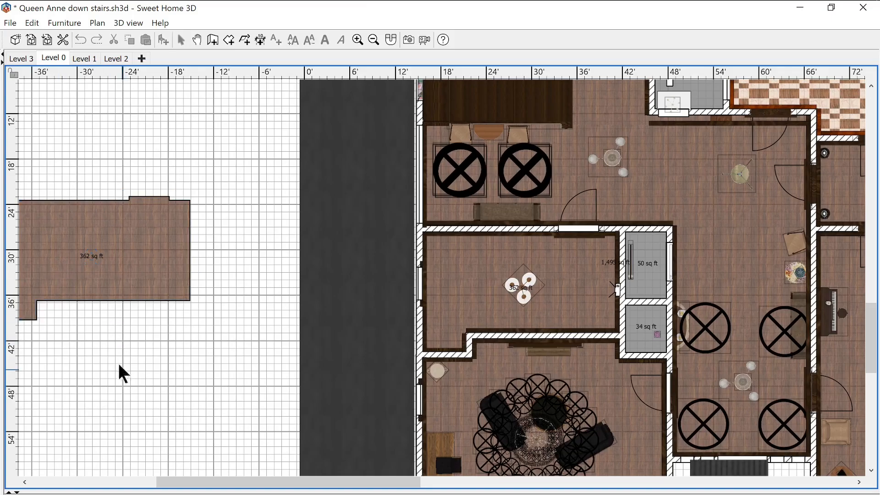
Step: Draw connected walls just inside the copied room's outline: lower edge, notch, left side, and about 17'2" along the upper edge
scroll(106, 211, "up", 6)
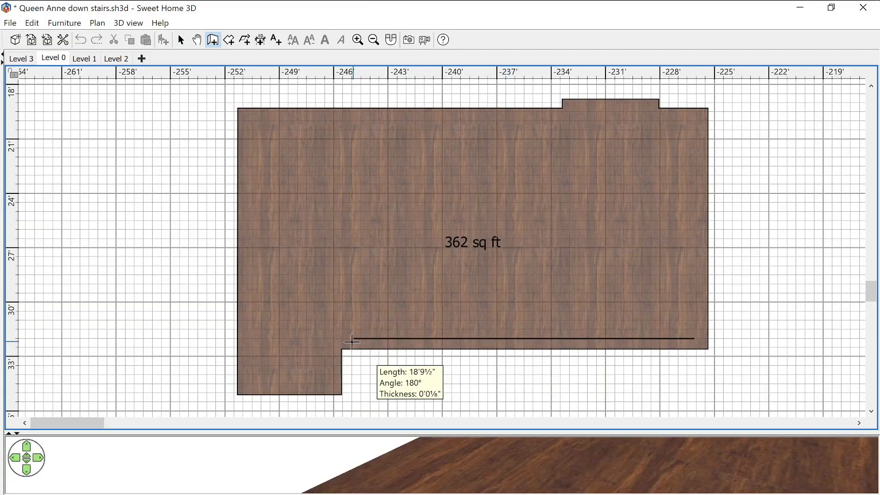
left_click(329, 339)
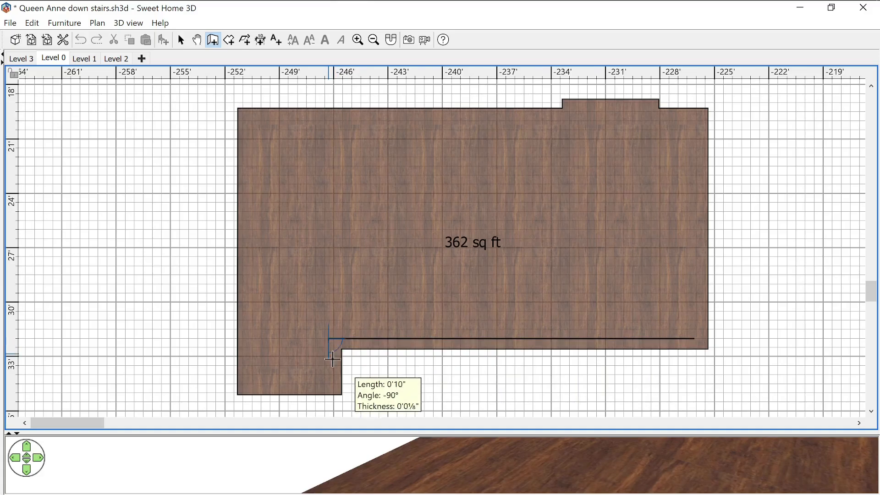
left_click(328, 383)
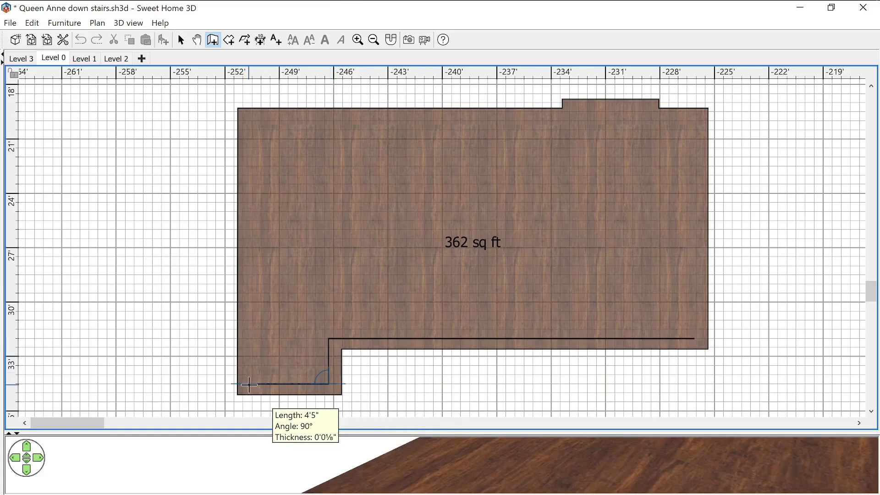
left_click(248, 383)
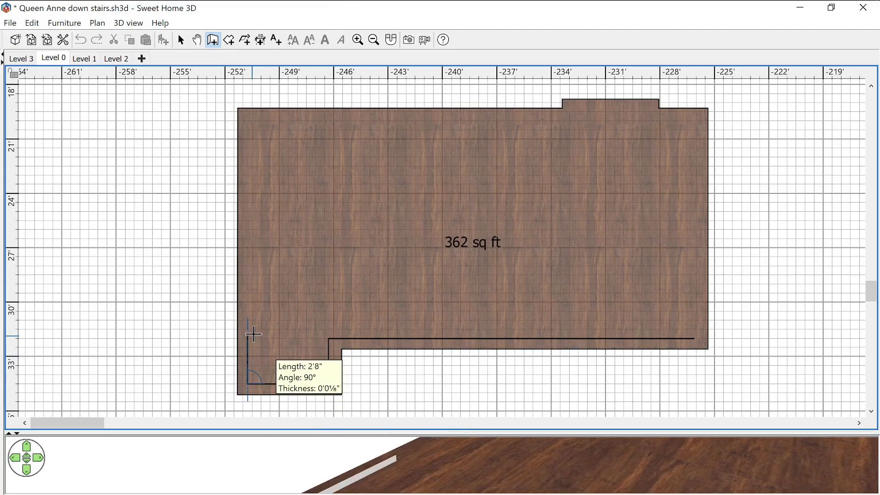
scroll(256, 336, "up", 3)
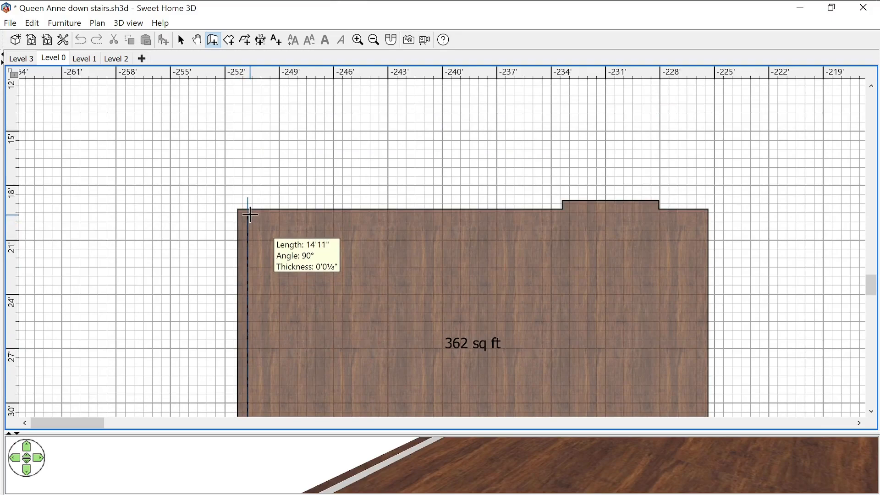
left_click(247, 222)
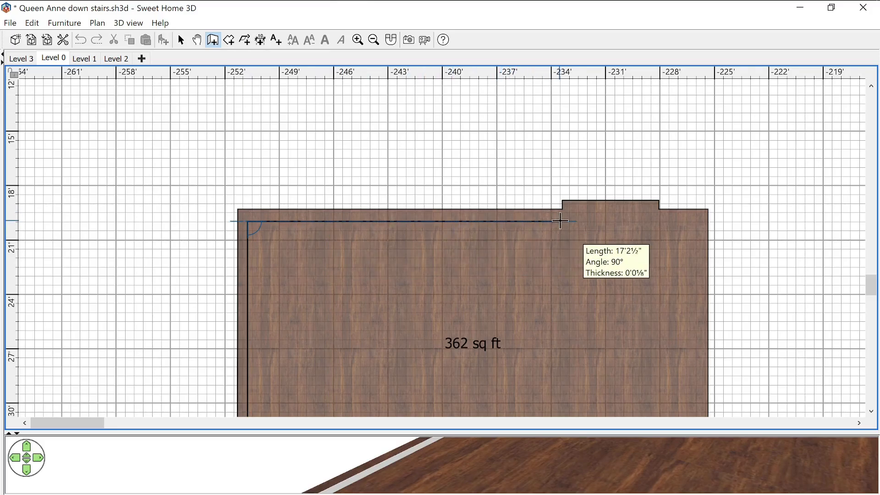
left_click(560, 222)
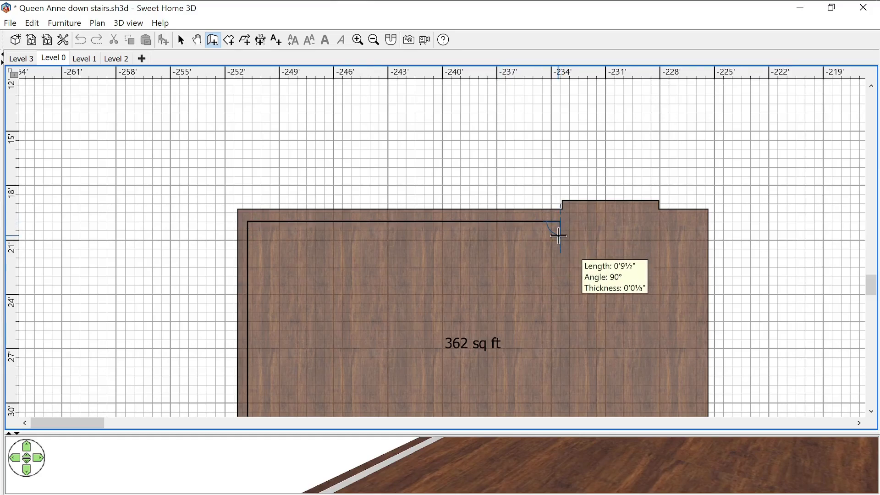
Step: Continue the walls with an inward return of about 9½", about 16'5" back along the upper edge and about 13' down the left side
left_click(559, 235)
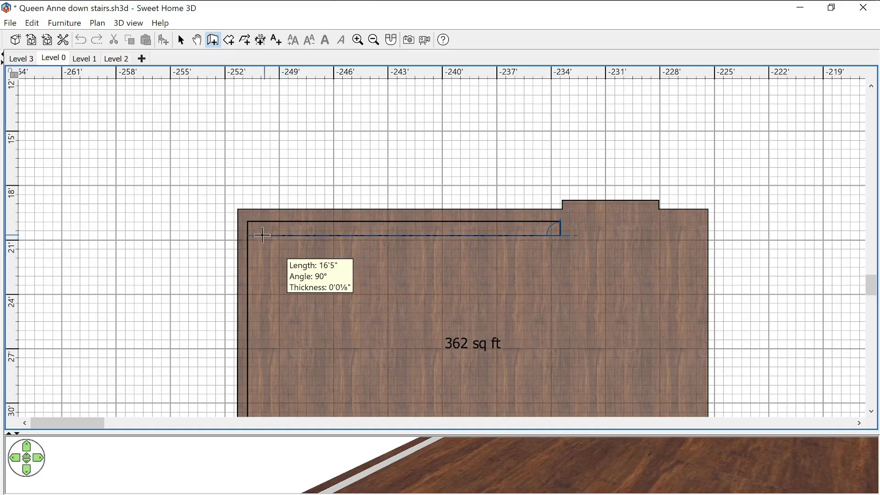
left_click(263, 236)
scroll(264, 266, "down", 3)
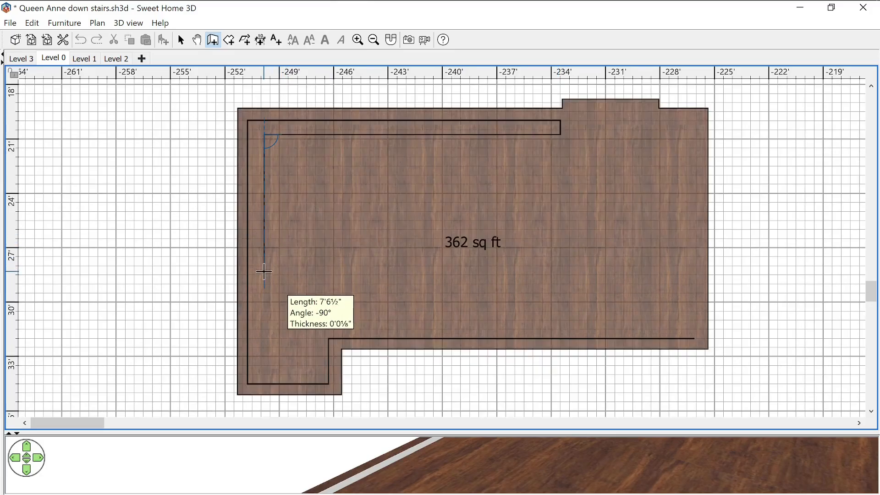
scroll(264, 272, "down", 3)
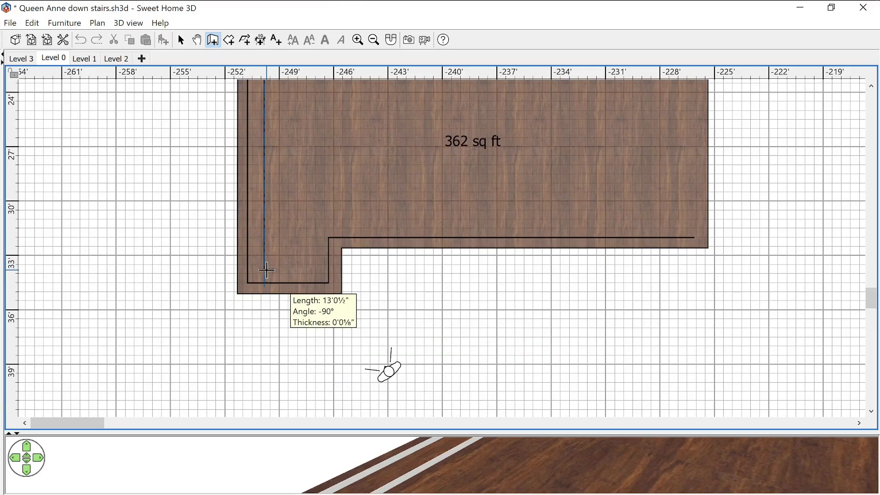
left_click(265, 270)
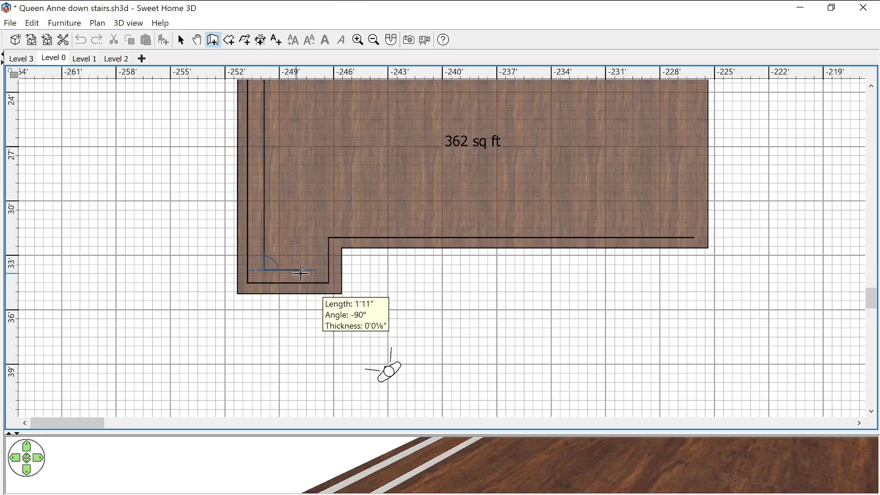
Step: Continue the inner walls around the notch, about 20' along the lower edge and up the right side, and end the chain
left_click(313, 270)
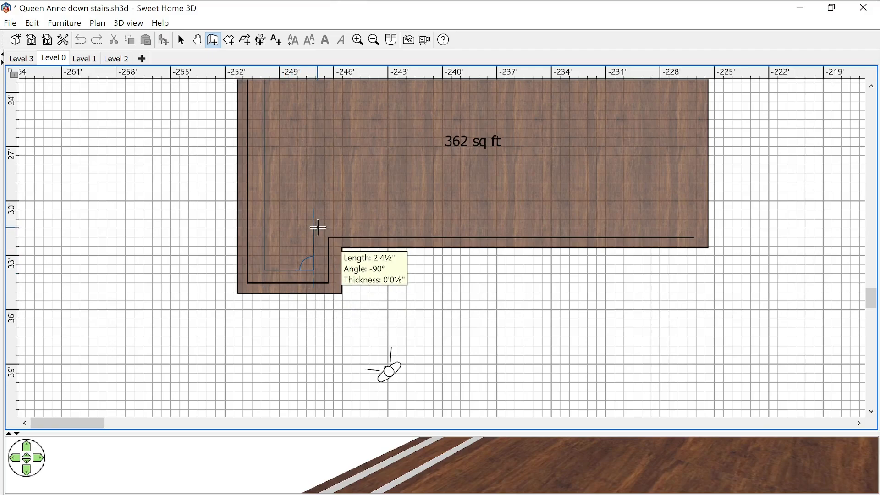
left_click(316, 227)
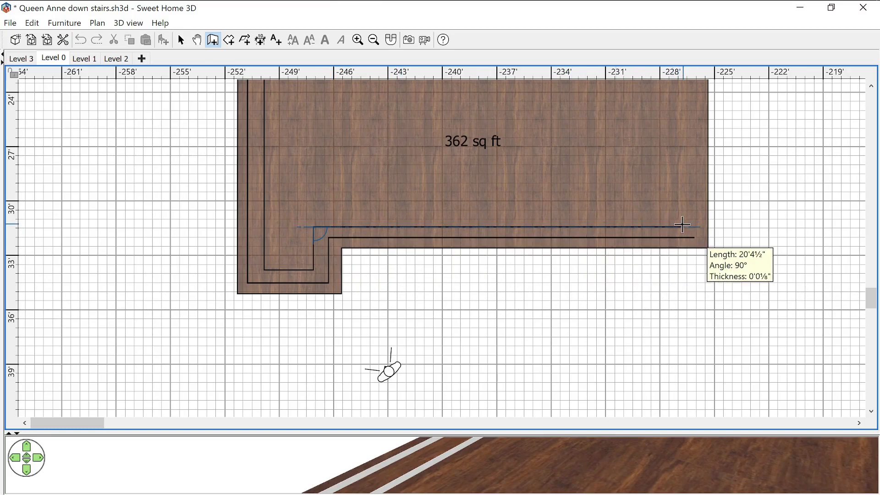
left_click(672, 227)
scroll(671, 228, "up", 4)
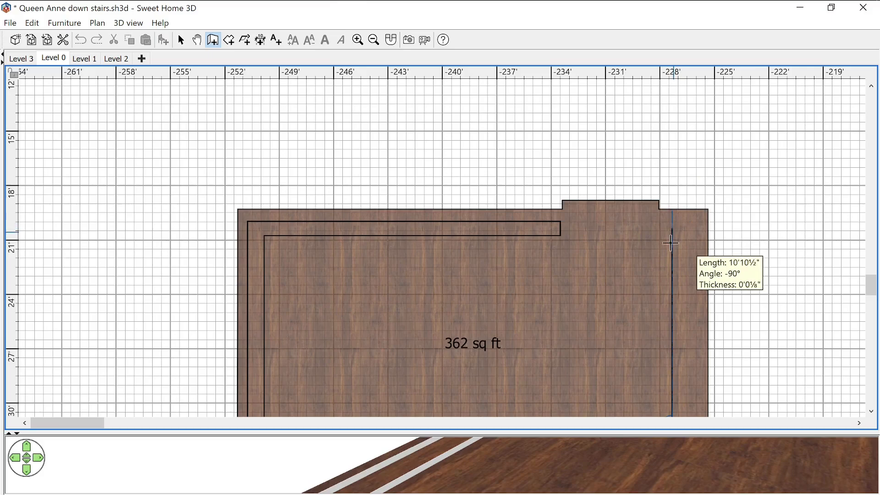
double_click(672, 239)
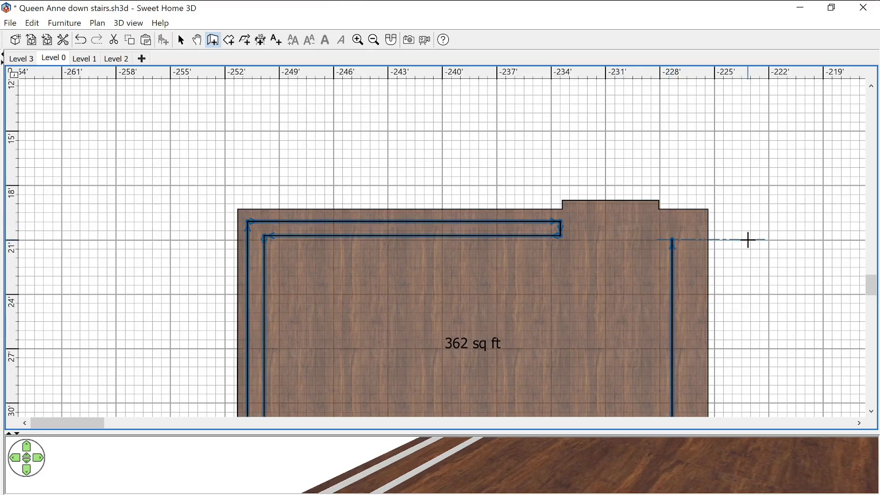
key("ctrl+shift+a")
Step: Nudge the inner wall along the lower edge slightly farther inward from the outer wall
scroll(695, 263, "down", 5)
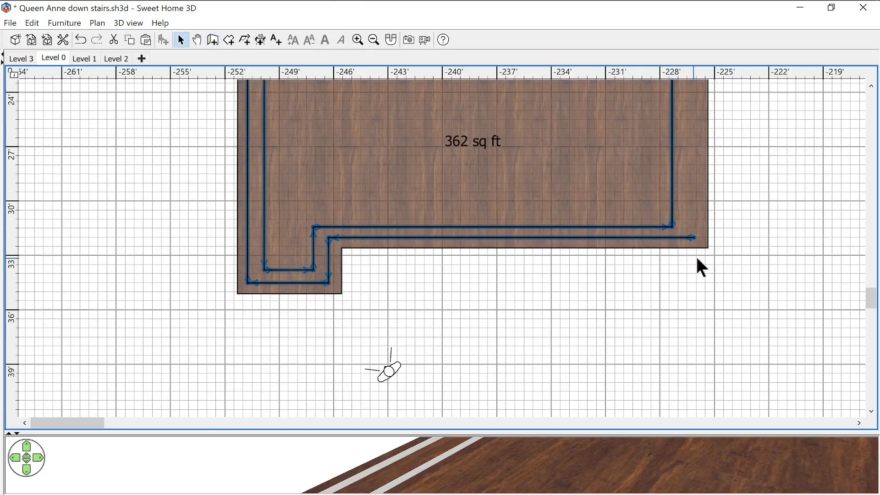
left_click(365, 244)
key("Down")
key("Down")
key("Down")
left_click(392, 301)
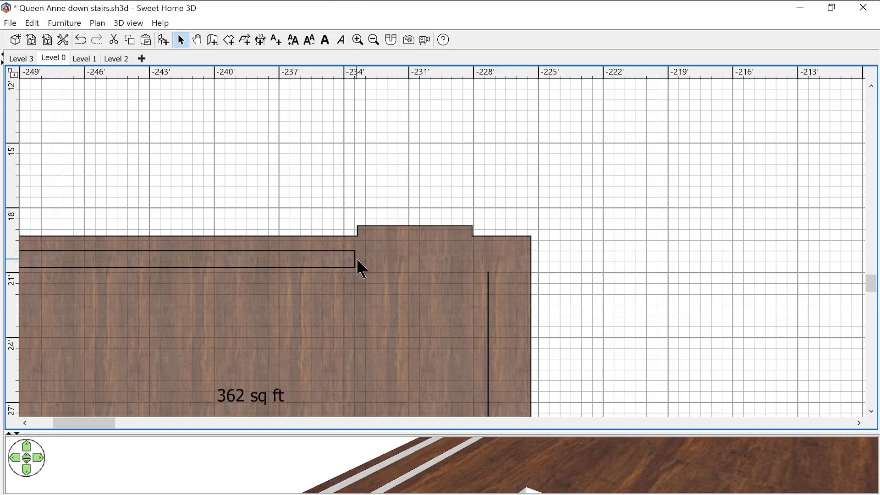
Step: Delete the short wall that connects the outer and inner walls at the upper edge
left_click(356, 259)
scroll(316, 263, "down", 2)
scroll(312, 260, "up", 2)
Step: Extend the inner upper wall to the inner right wall and join the two walls at the corner
left_click(339, 267)
scroll(321, 257, "up", 1, "ctrl")
left_click_drag(367, 265, 544, 244)
scroll(552, 279, "up", 4, "ctrl")
left_click(543, 293)
scroll(542, 259, "up", 2, "ctrl")
left_click(518, 244, "shift")
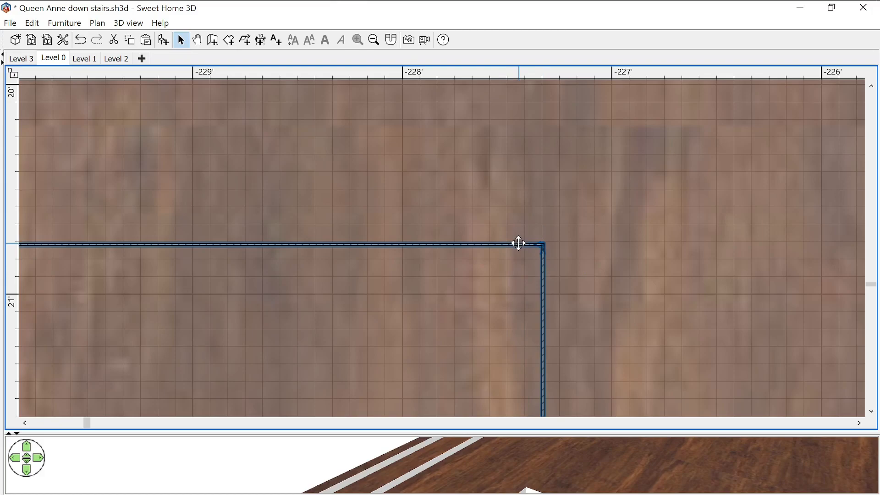
scroll(509, 248, "down", 3, "ctrl")
left_click(680, 246)
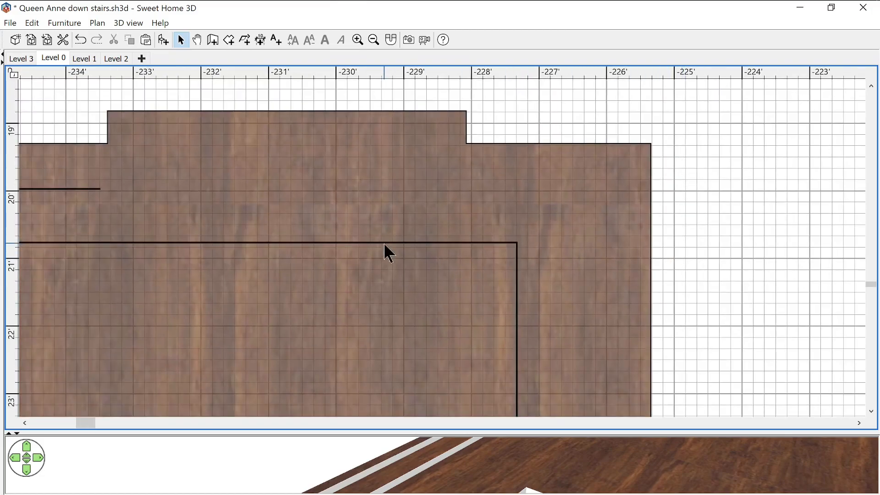
Step: Draw the outer right wall about 12' long from the end of the outer lower wall up to the outer upper wall's level
scroll(385, 245, "down", 9)
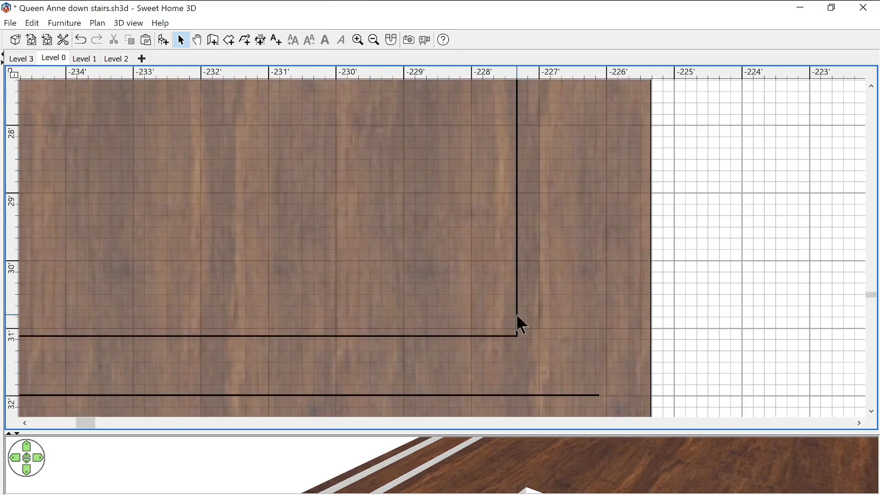
scroll(504, 353, "down", 2, "ctrl")
left_click(565, 368)
scroll(508, 349, "up", 3)
scroll(486, 326, "down", 3)
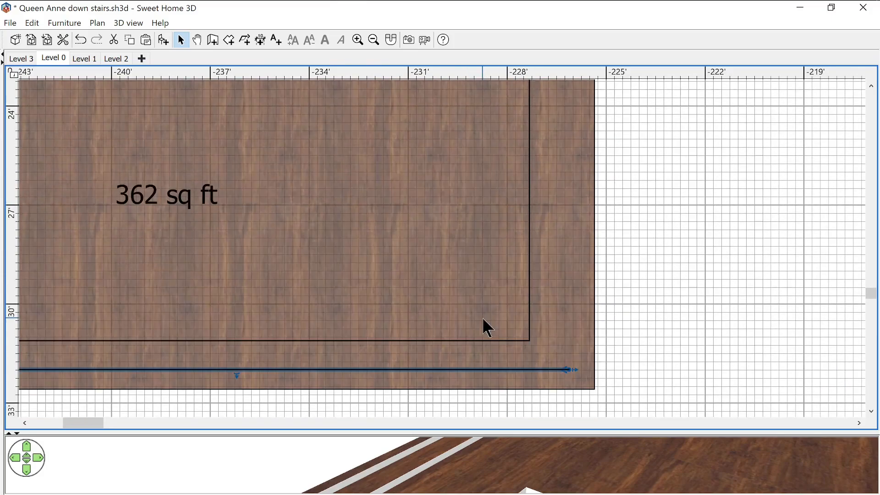
key("ctrl+shift+w")
left_click(570, 369)
scroll(591, 293, "up", 3)
scroll(575, 276, "up", 2)
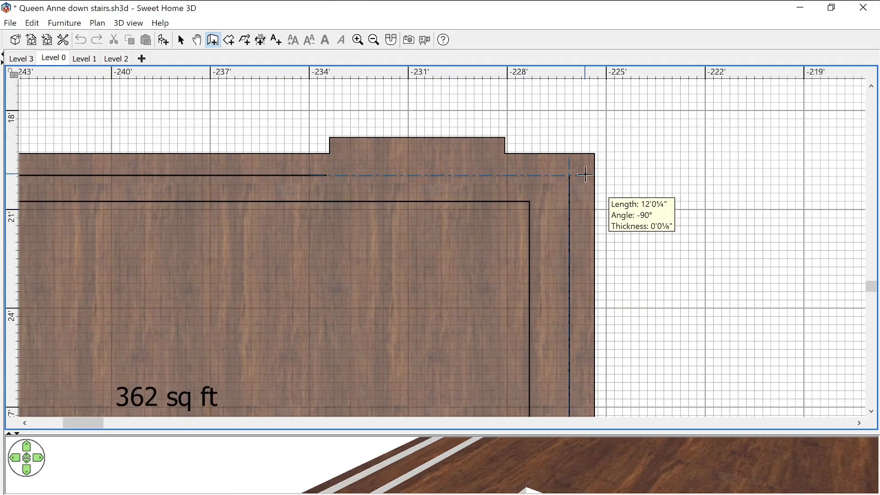
double_click(585, 174)
key("Escape")
Step: Extend the outer upper wall to the outer right wall and join the two walls at the corner
scroll(289, 179, "up", 10, "ctrl")
left_click(321, 170)
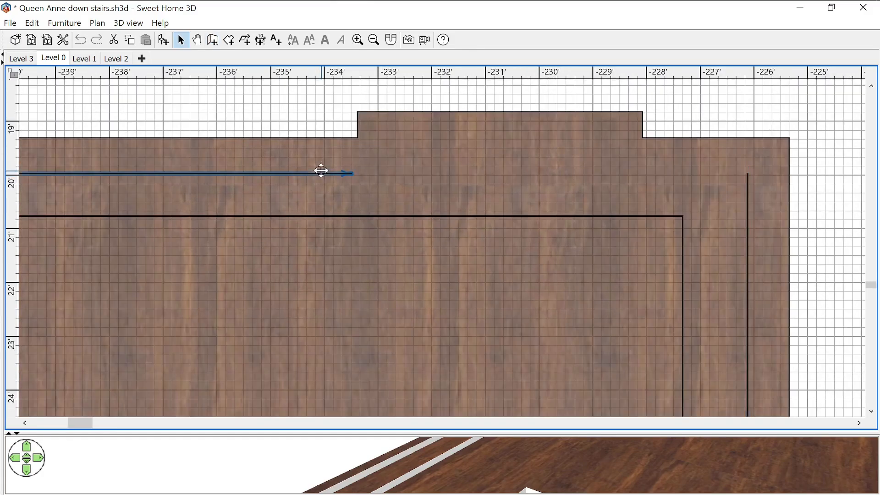
left_click_drag(349, 173, 745, 178)
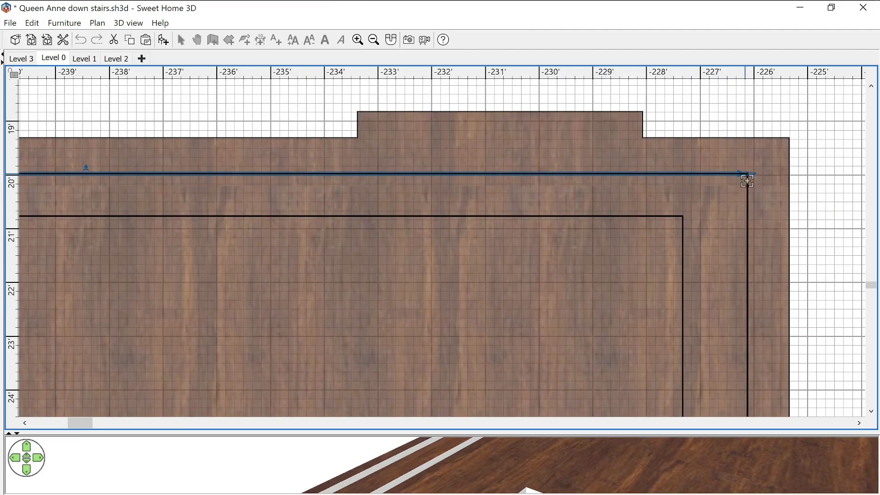
scroll(770, 190, "up", 5, "ctrl")
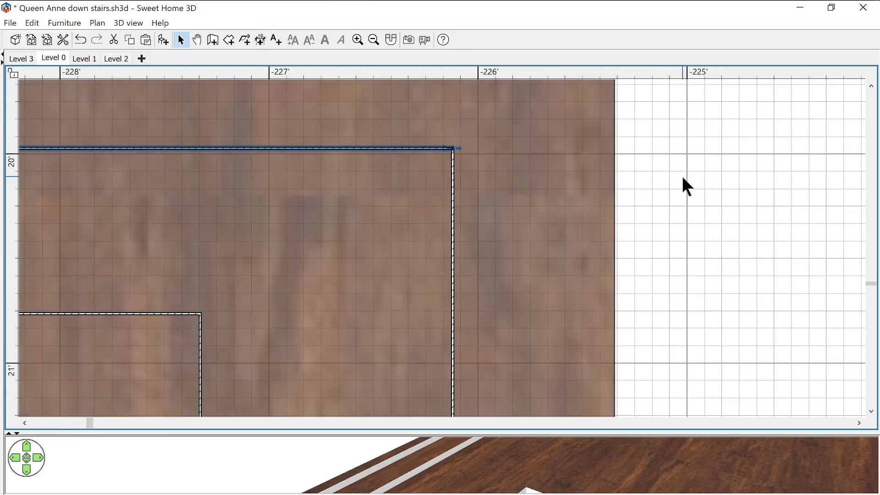
left_click(451, 175, "shift")
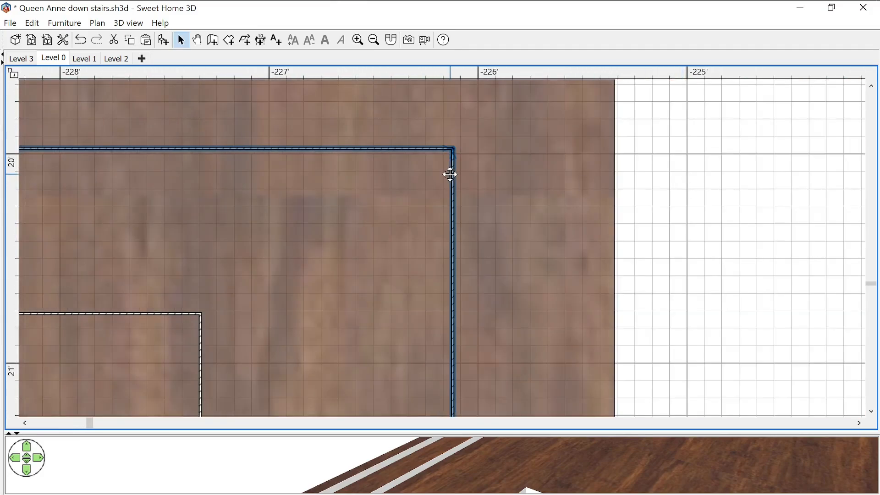
left_click(697, 163)
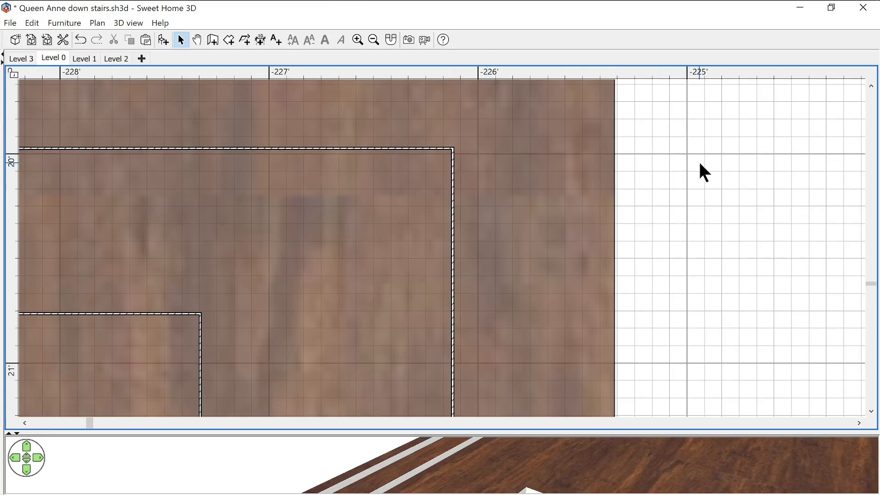
Step: Move the box below the copied room farther away from it, into the open area near the visitor
scroll(493, 178, "down", 5, "ctrl")
scroll(486, 183, "down", 5, "ctrl")
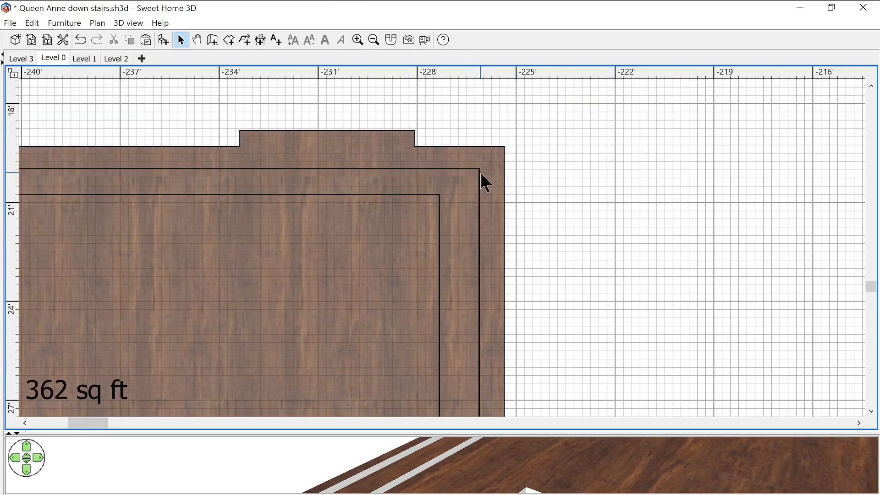
scroll(485, 184, "down", 2, "ctrl")
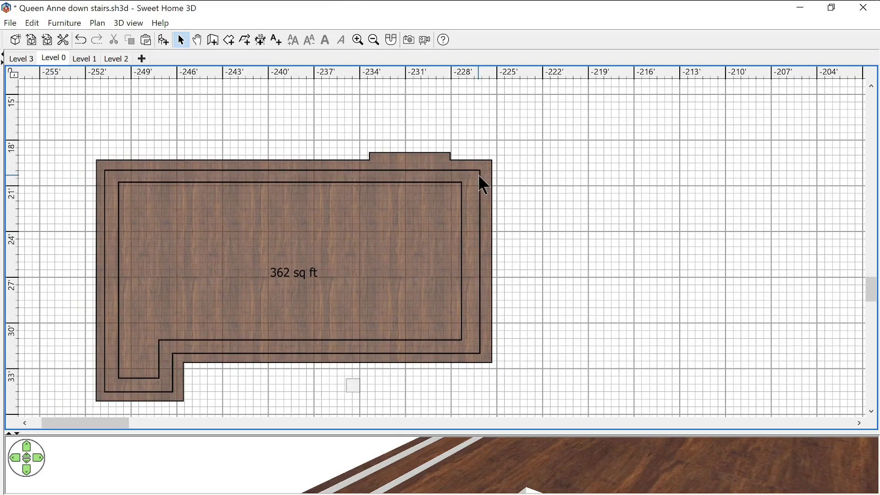
scroll(300, 353, "down", 3)
left_click_drag(352, 280, 339, 344)
scroll(328, 255, "up", 9)
scroll(339, 344, "down", 9)
Step: Set the depth of the box below the copied room to 1'1"
double_click(344, 347)
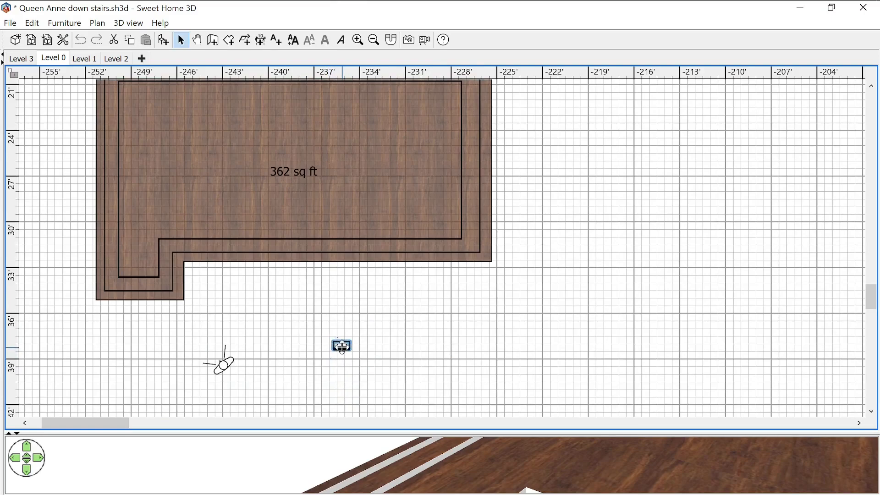
left_click(586, 198)
key("BackSpace")
type("1'1\"")
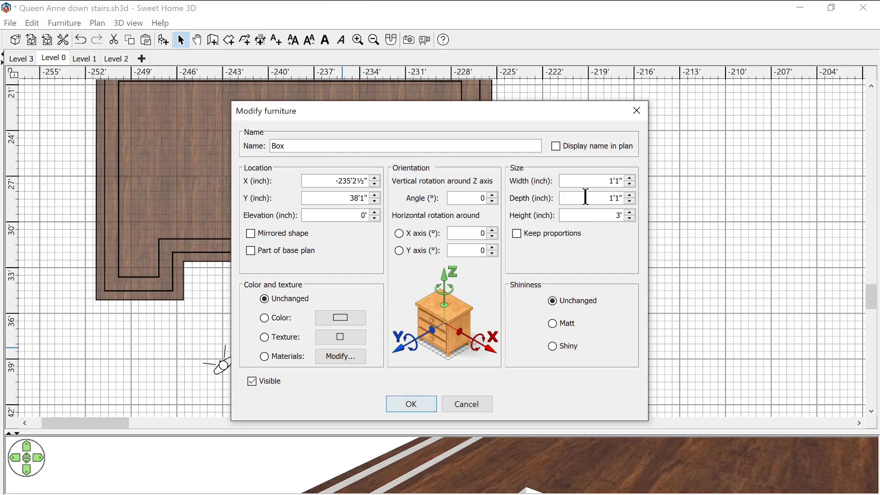
key("Return")
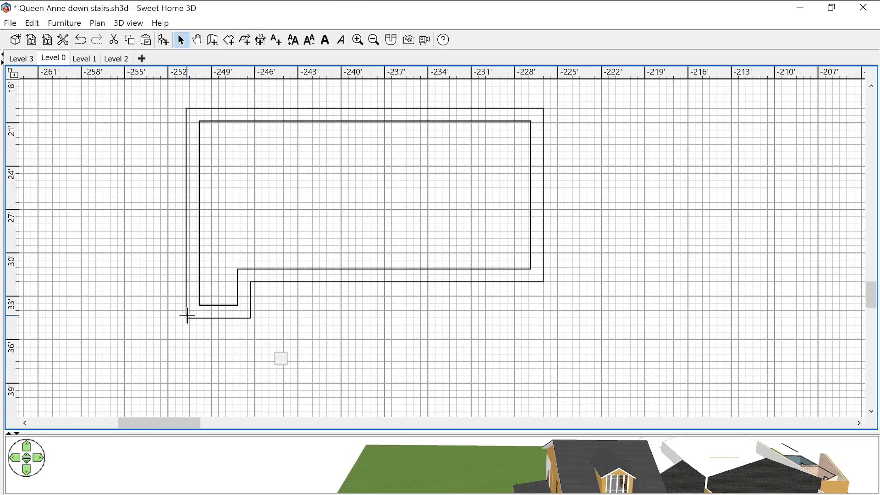
Step: Try to create a room automatically in the band between the outer and inner walls
key("ctrl+shift+r")
double_click(198, 312)
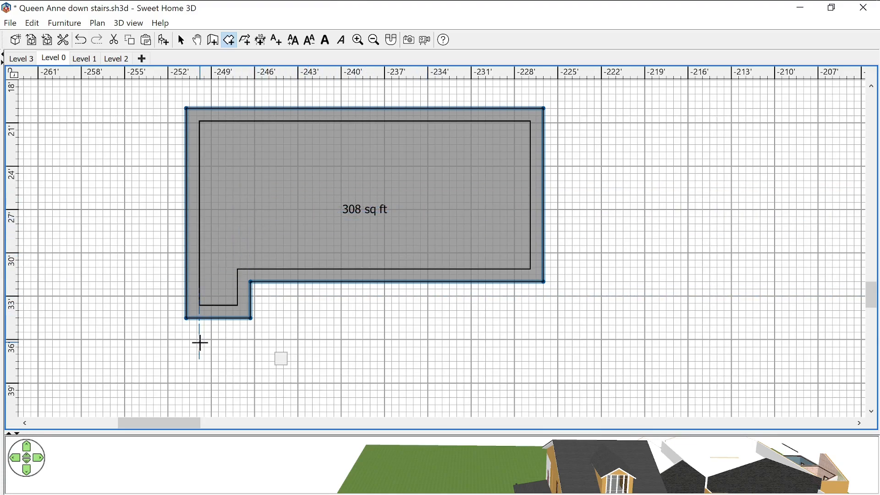
key("Escape")
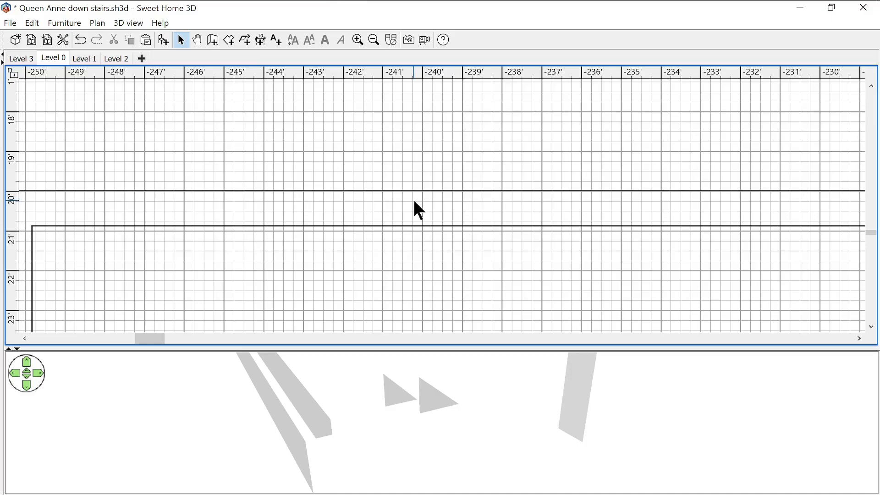
Step: Draw a short wall about 0'10¾" long from the outer upper wall down to the inner upper wall
key("ctrl+shift+w")
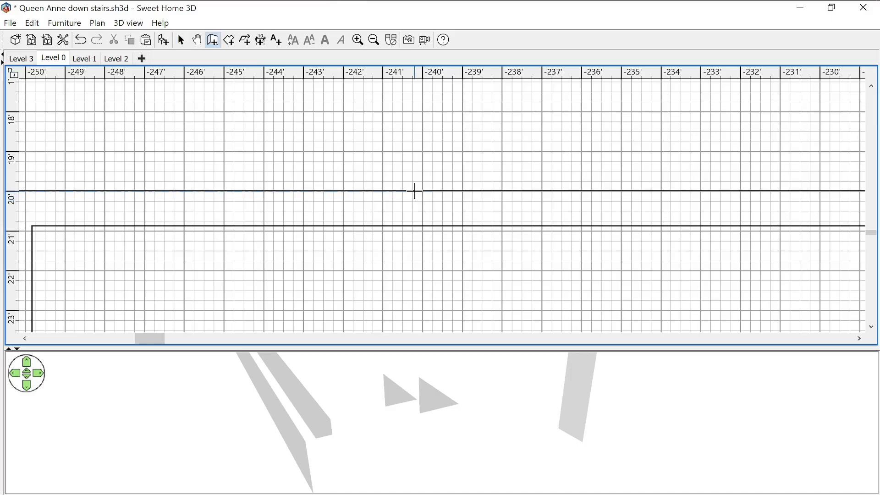
left_click(414, 191)
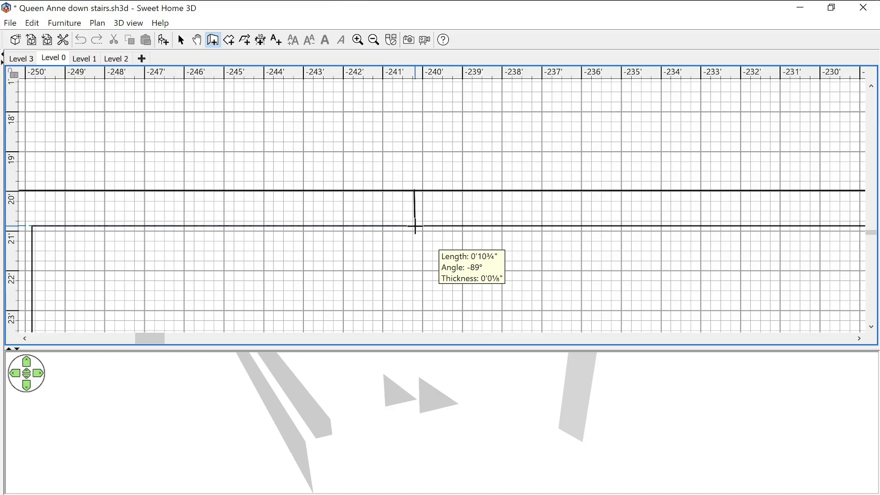
double_click(415, 225)
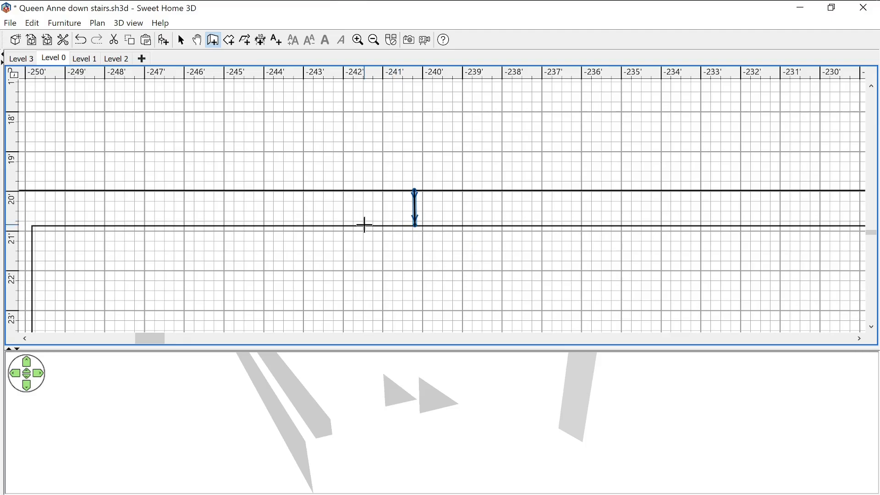
key("Escape")
left_click(377, 169)
Step: Move the lower end of the short connecting wall onto the inner upper wall
scroll(375, 215, "up", 5, "ctrl")
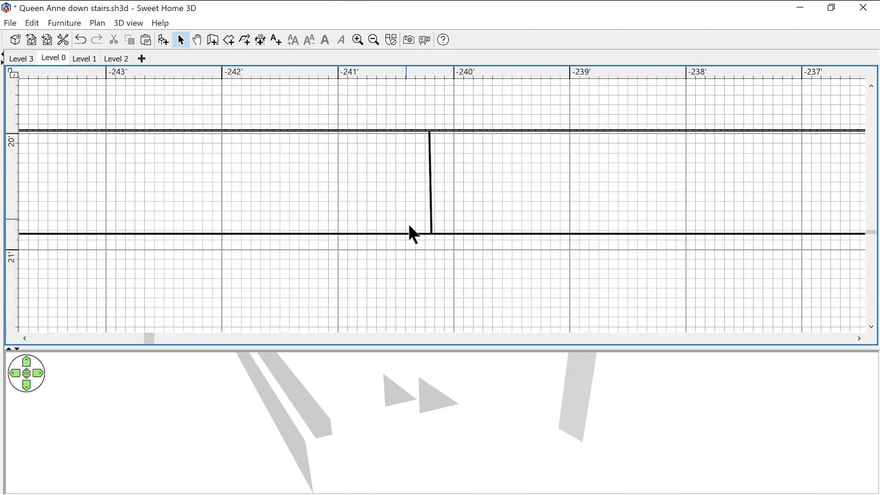
scroll(419, 239, "up", 1, "ctrl")
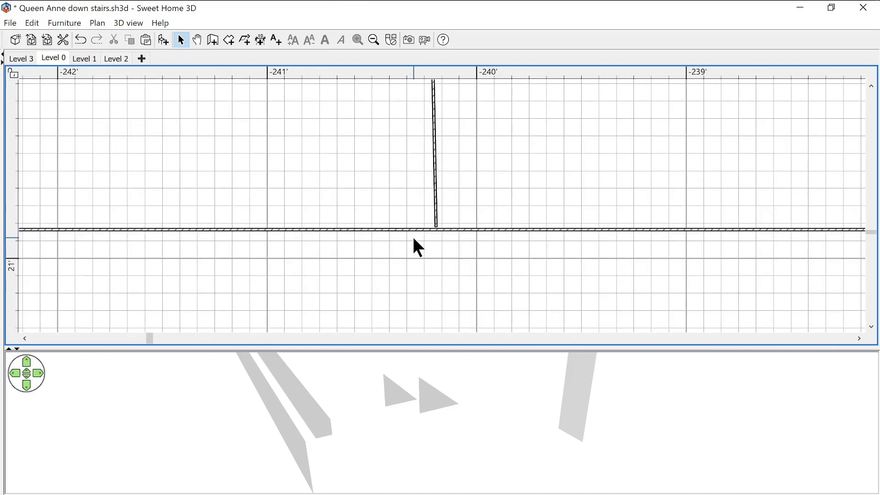
left_click(436, 218)
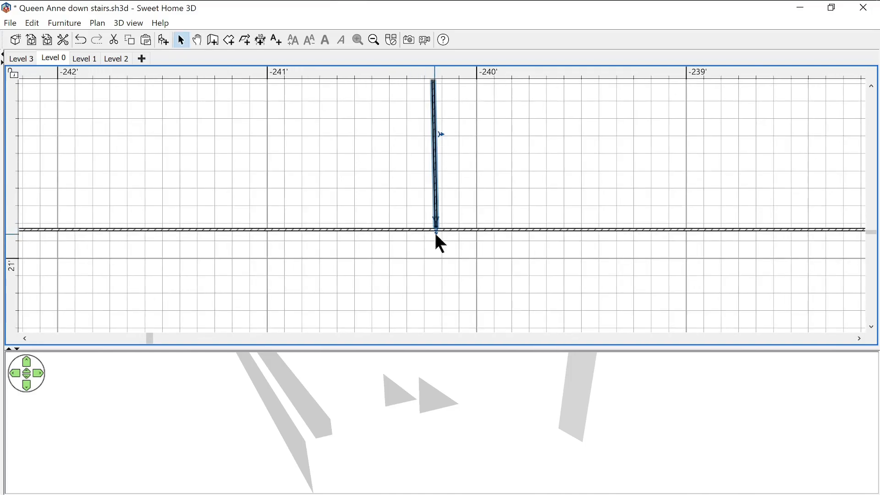
mouse_move(435, 230)
left_mouse_down()
mouse_move(432, 222)
mouse_move(429, 233)
left_mouse_up()
left_click(421, 248)
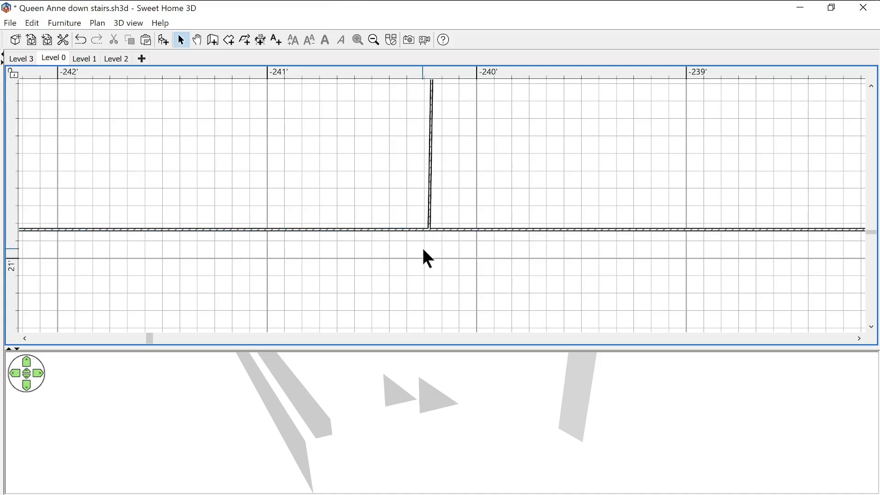
Step: Fine-tune the short wall's lower end so the wall stands straighter where it meets the inner wall
scroll(435, 230, "up", 2)
scroll(436, 215, "down", 3)
scroll(422, 239, "down", 3, "ctrl")
scroll(426, 225, "up", 3, "ctrl")
scroll(423, 226, "up", 3)
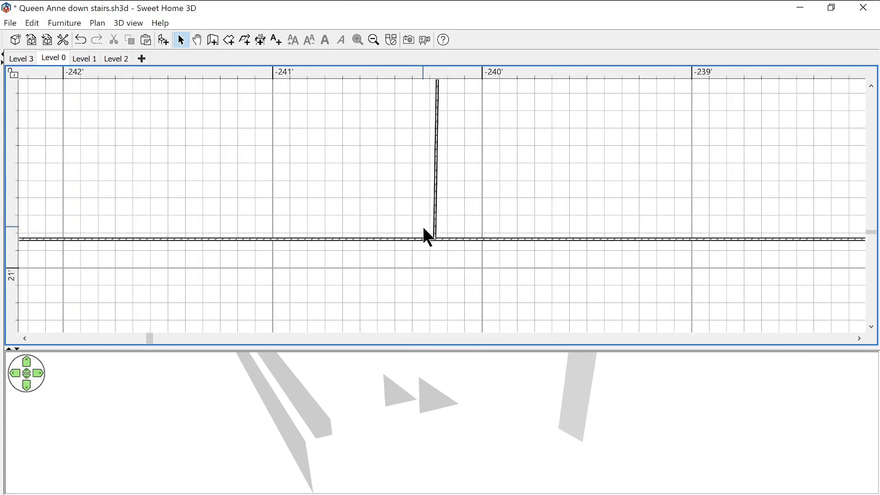
left_click(432, 234)
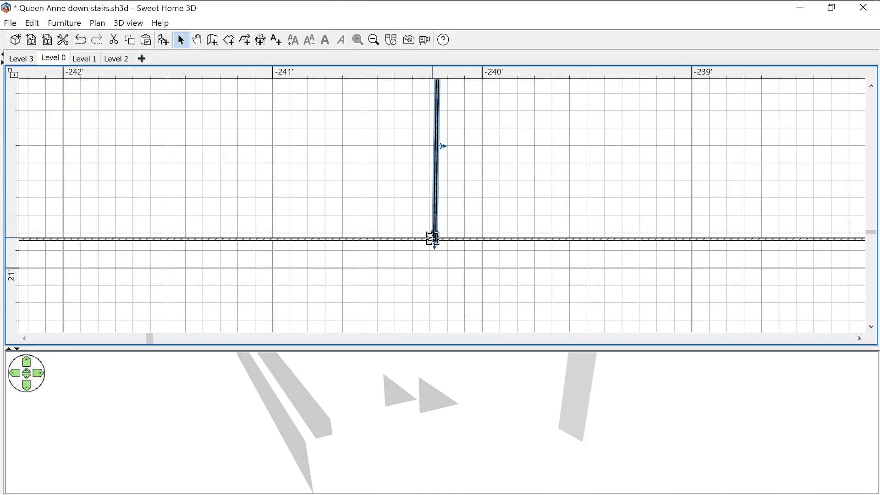
left_click_drag(431, 237, 434, 238)
left_click(429, 258)
Step: Create a room automatically from the enclosed band between the outer and inner walls
scroll(430, 257, "up", 2)
scroll(430, 258, "down", 5, "ctrl")
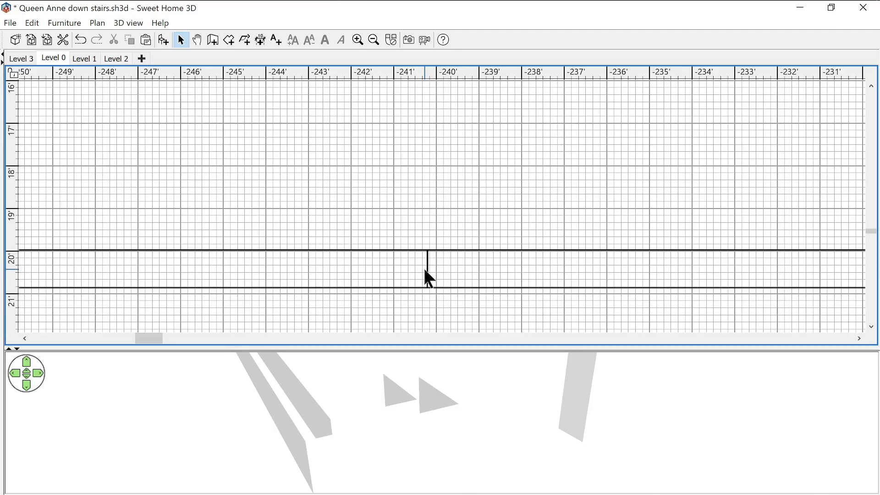
scroll(425, 271, "down", 2)
scroll(423, 269, "down", 4, "ctrl")
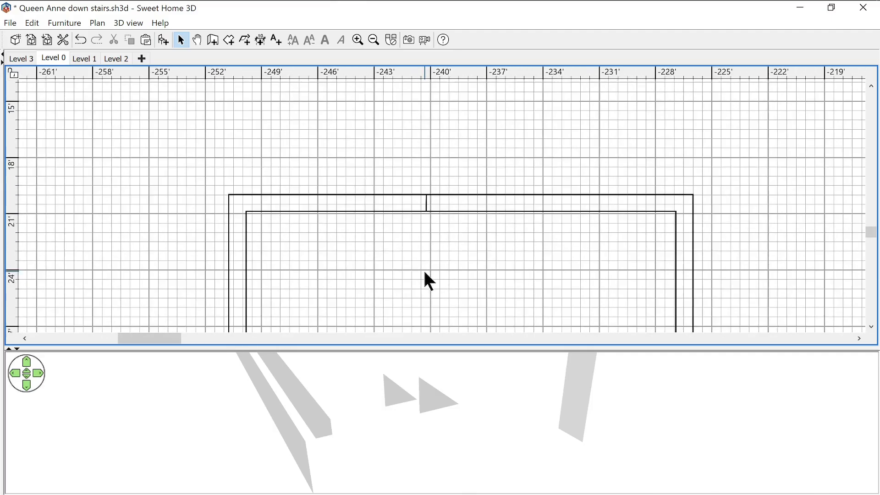
scroll(425, 271, "down", 2)
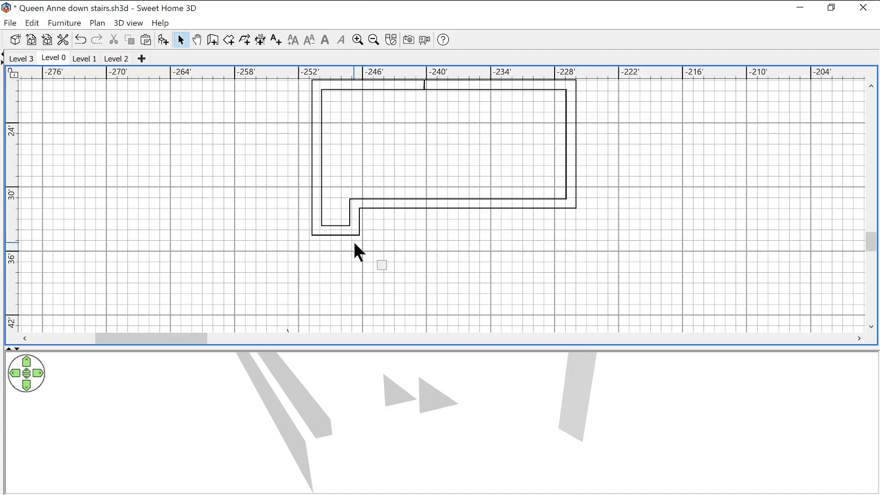
key("ctrl+shift+r")
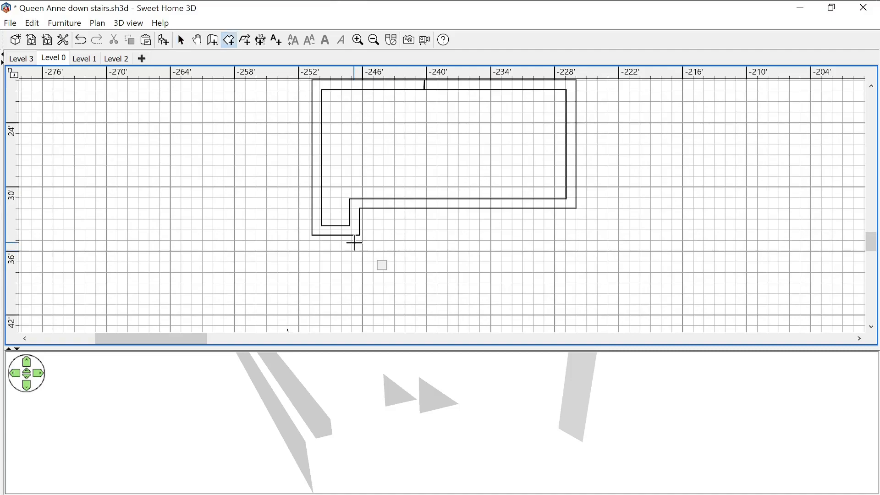
double_click(329, 234)
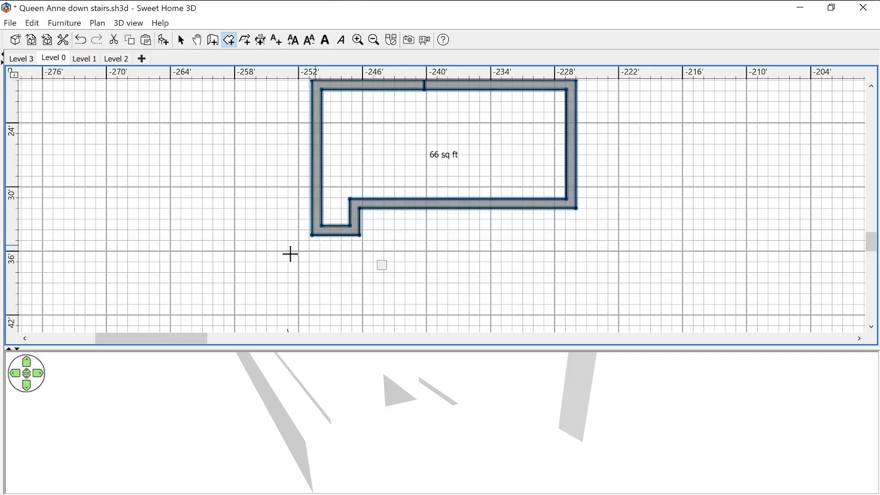
Step: Select the outer lower, right and upper walls of the border one after another, and clear the selection
scroll(402, 244, "up", 3)
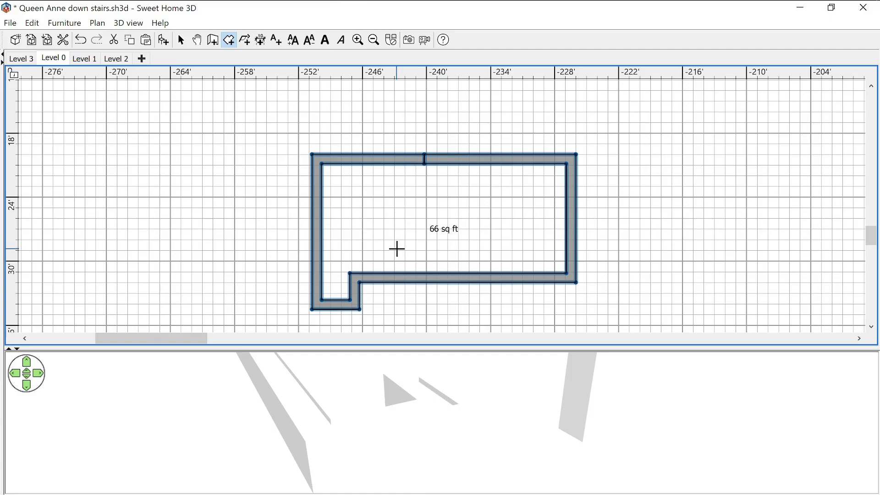
scroll(395, 289, "up", 20, "ctrl")
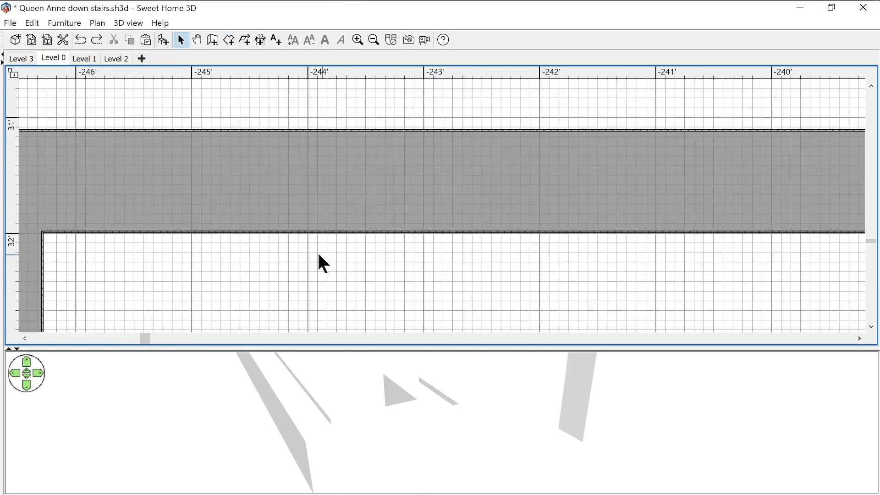
scroll(317, 254, "up", 1, "ctrl")
left_click(326, 214)
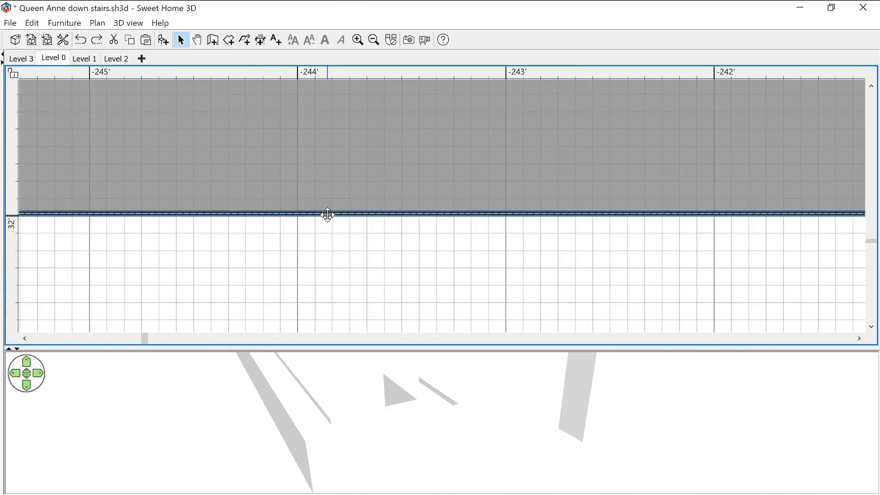
scroll(362, 216, "right", 20, "shift")
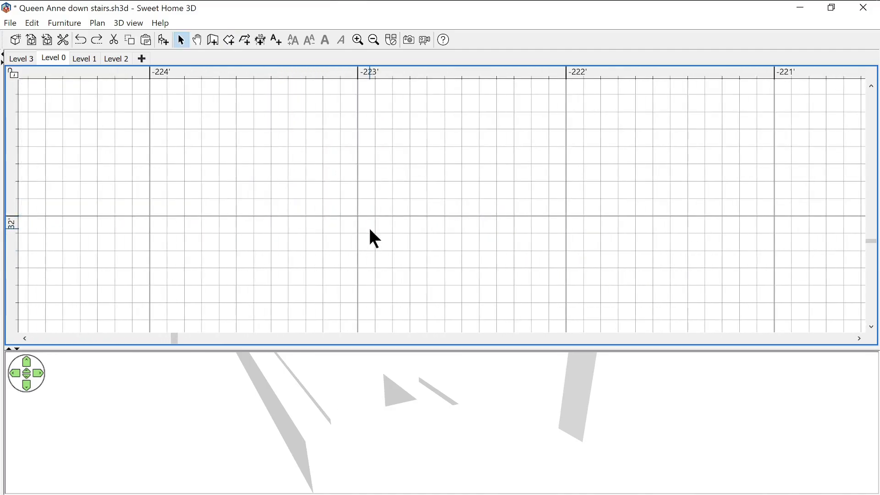
scroll(370, 230, "left", 1, "shift")
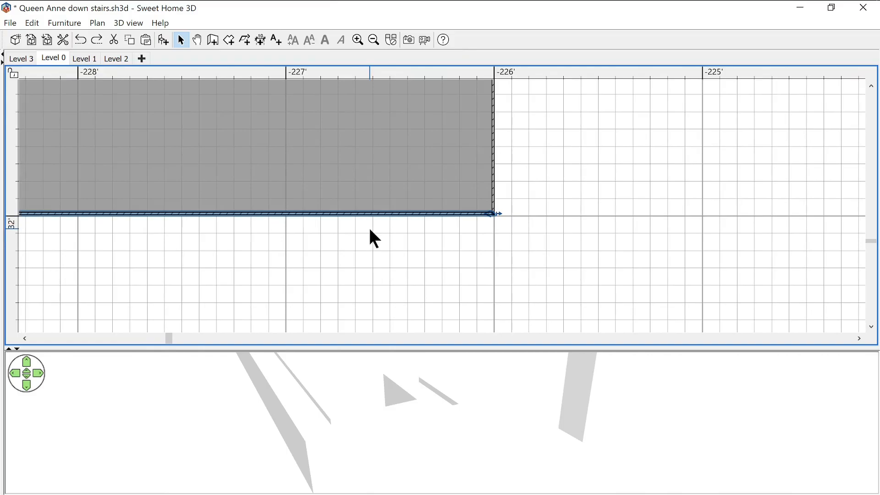
scroll(370, 230, "up", 1)
left_click(493, 253)
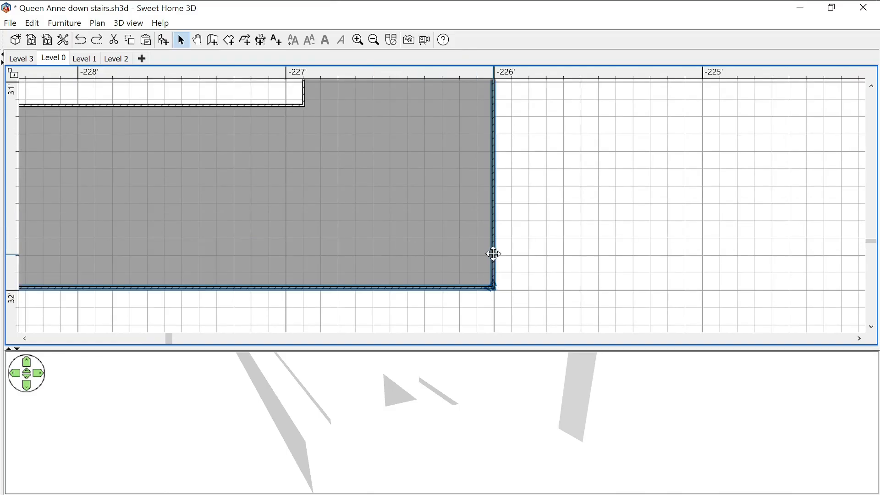
scroll(493, 253, "up", 15)
scroll(489, 247, "up", 15)
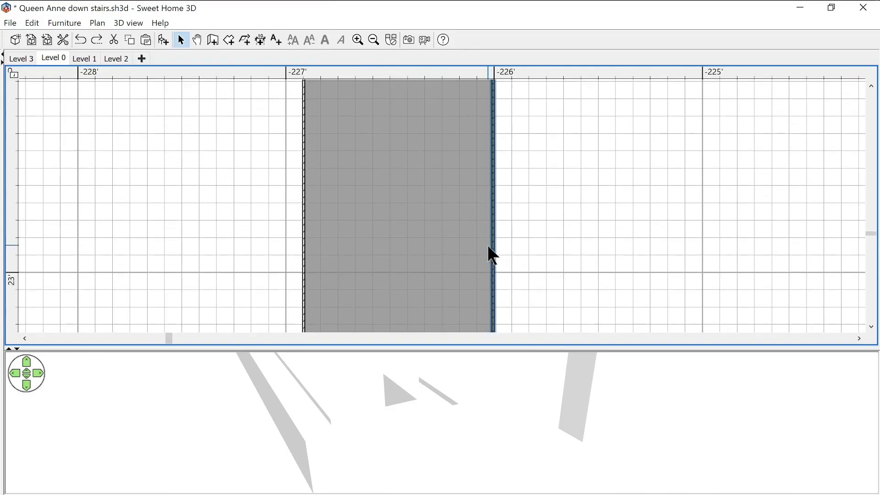
left_click(479, 235)
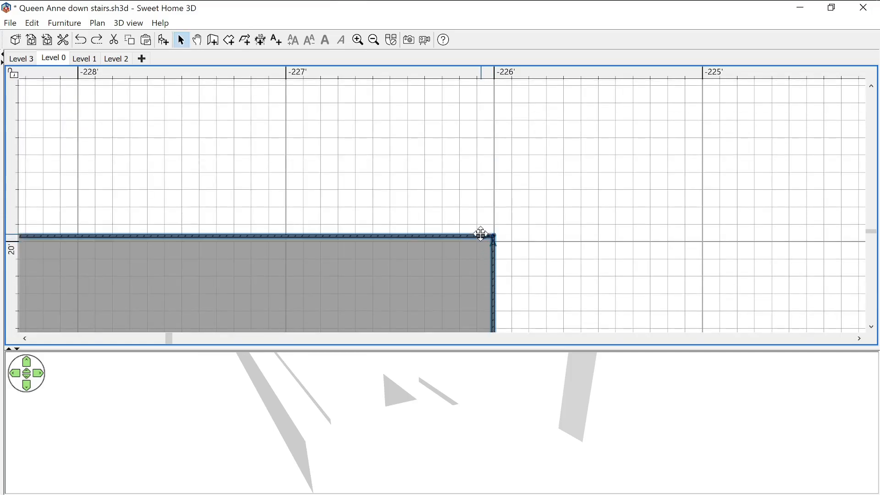
scroll(473, 235, "left", 20, "shift")
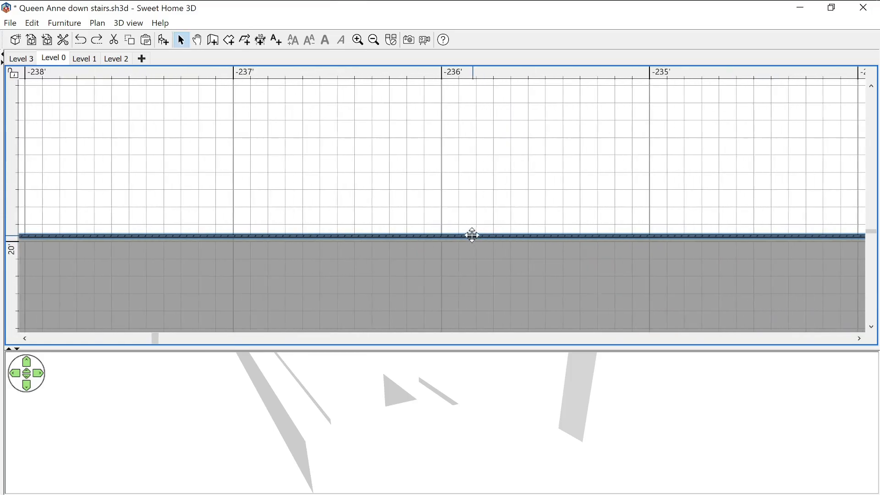
scroll(472, 243, "right", 5, "shift")
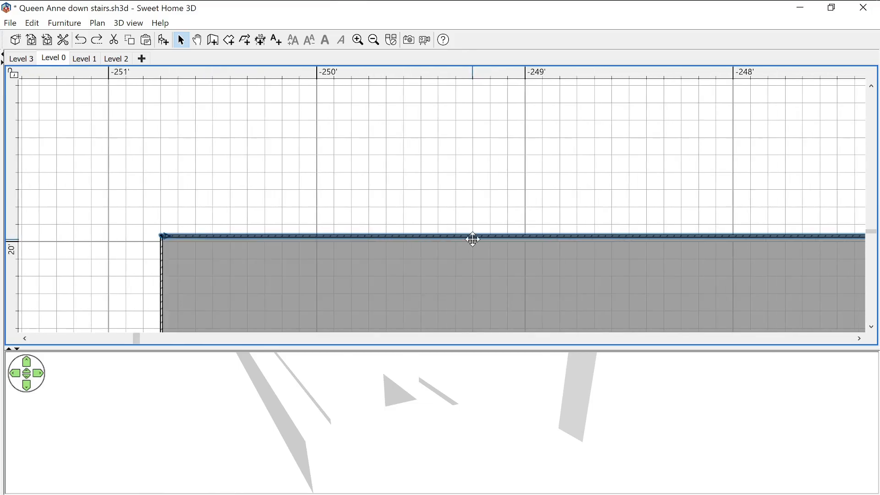
scroll(471, 239, "left", 1, "shift")
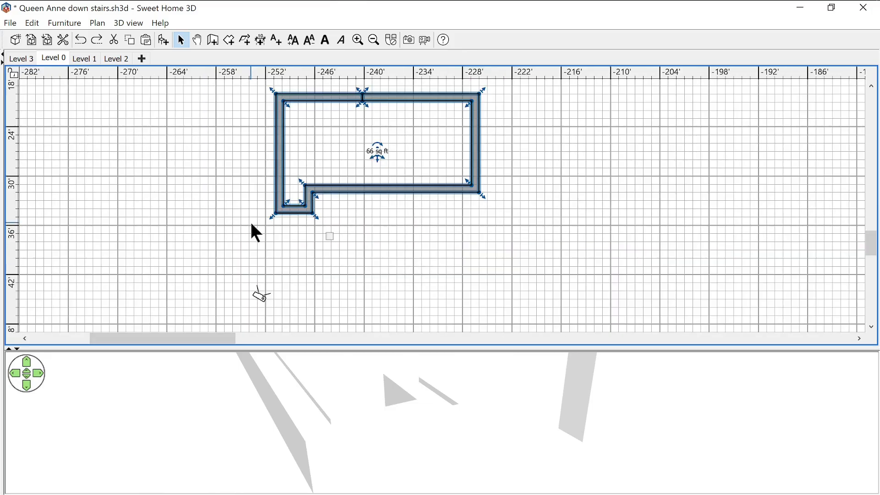
left_click(252, 223)
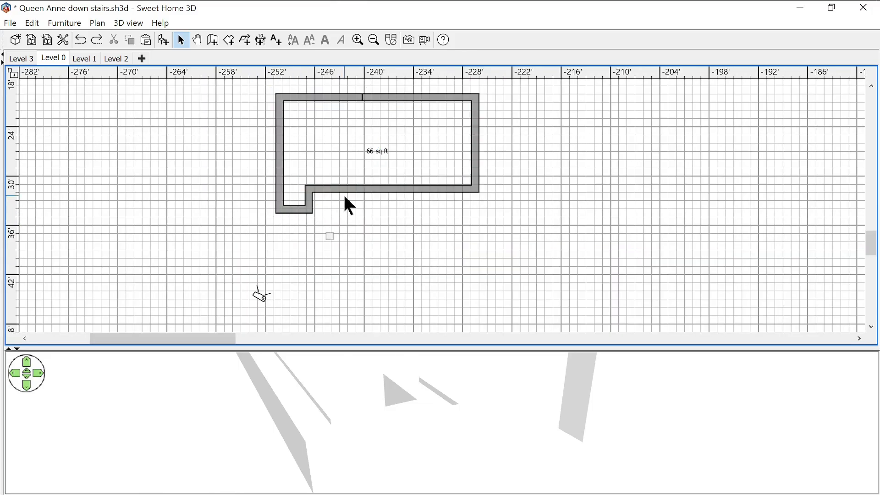
Step: Move the border-shaped room off its walls, about 32' to the right and slightly upward into the empty area
scroll(345, 187, "up", 3)
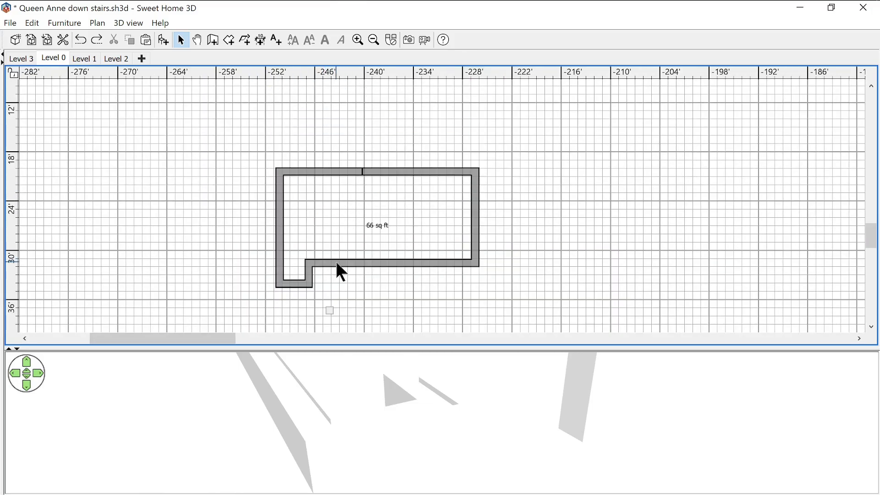
left_click(336, 261)
key("ctrl+a")
left_click_drag(339, 265, 603, 229)
Step: Select all the inner and outer outline walls left at the original location and delete them
left_click_drag(484, 149, 247, 300)
left_click(175, 238)
left_click_drag(484, 150, 248, 290)
key("Delete")
Step: Try to delete the seam line across the border room's upper strip, undo the deletion, and reselect the room
left_click_drag(166, 338, 219, 339)
scroll(278, 138, "up", 6, "ctrl")
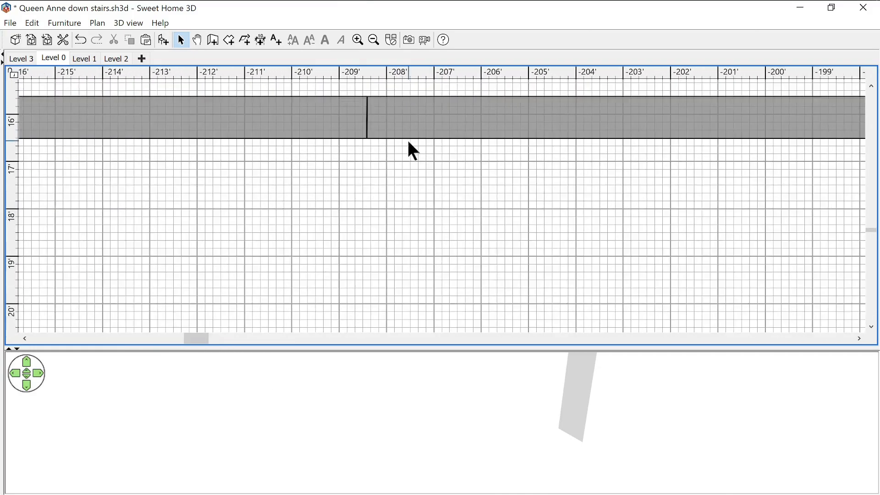
scroll(323, 149, "up", 2, "ctrl")
scroll(392, 161, "up", 3)
left_click(405, 279)
key("Delete")
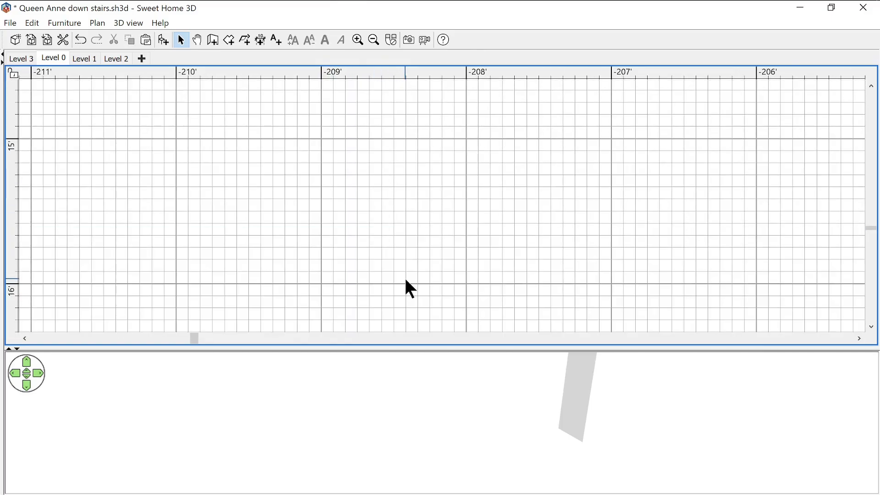
scroll(404, 284, "down", 1, "ctrl")
key("ctrl+z")
left_click(391, 222)
left_click(405, 295)
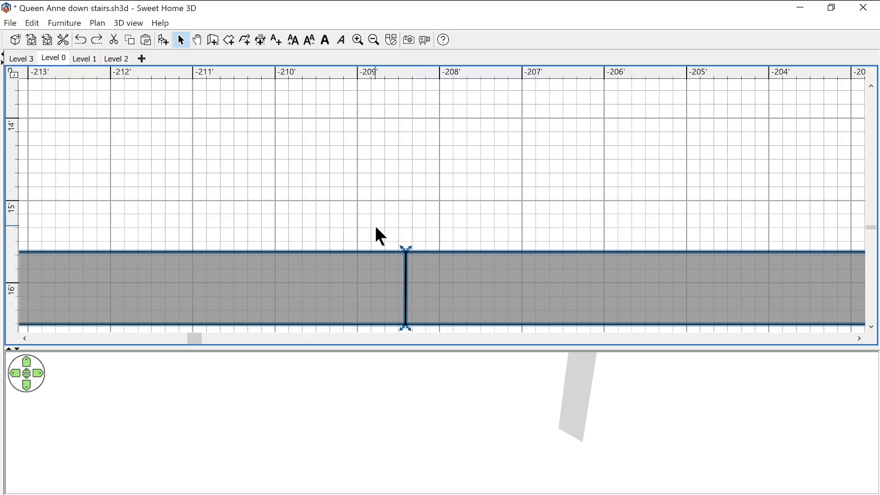
Step: Turn off the ceiling display of the border room and search its floor textures for "marble"
double_click(338, 299)
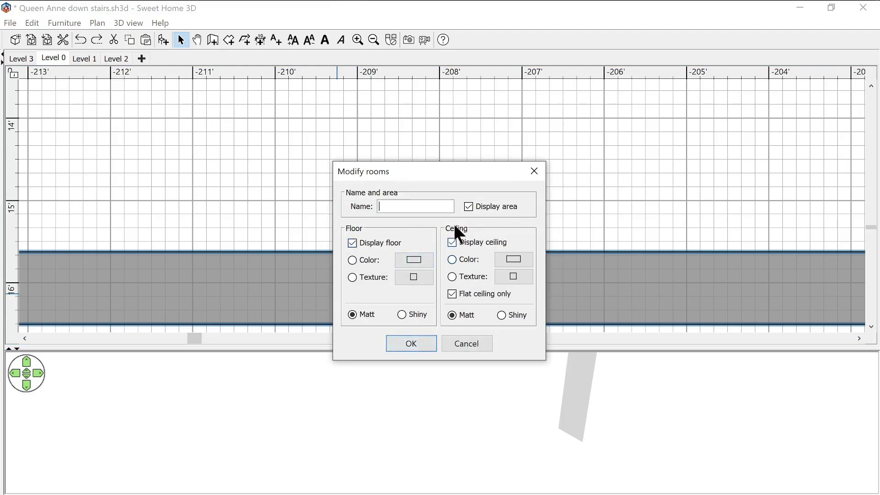
left_click(451, 242)
left_click(408, 276)
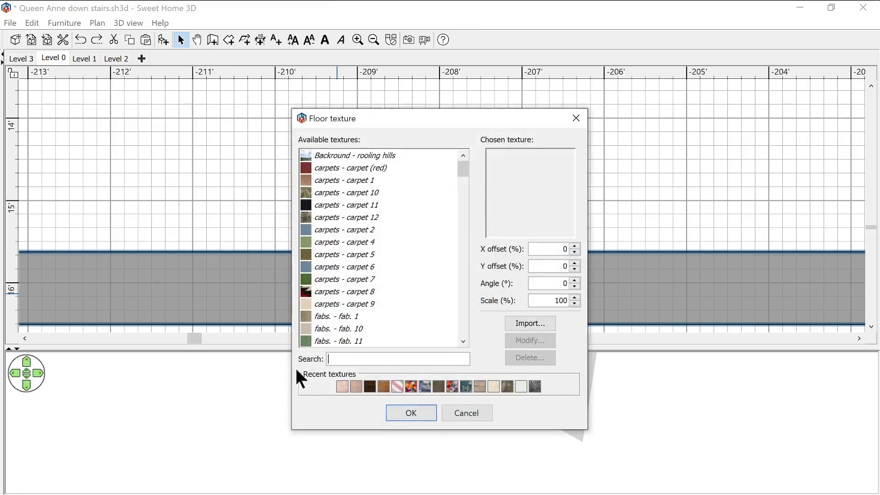
type("marble")
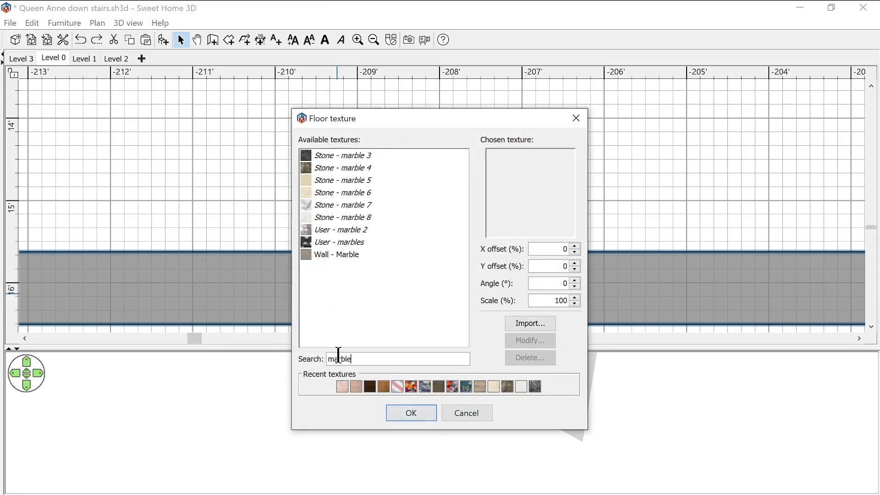
Step: Compare the marble textures, then apply Stone - marble 5 at 70% scale to the border room's floor
left_click(316, 204)
left_click(315, 196)
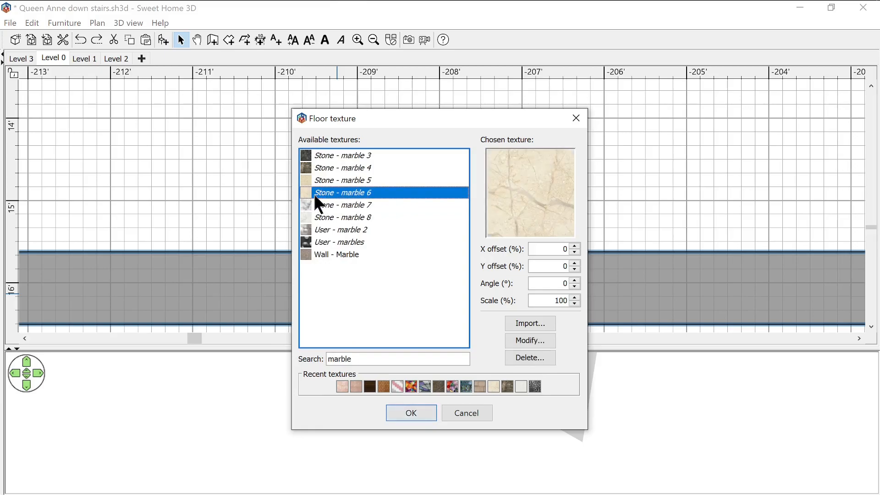
left_click(312, 183)
left_click(312, 172)
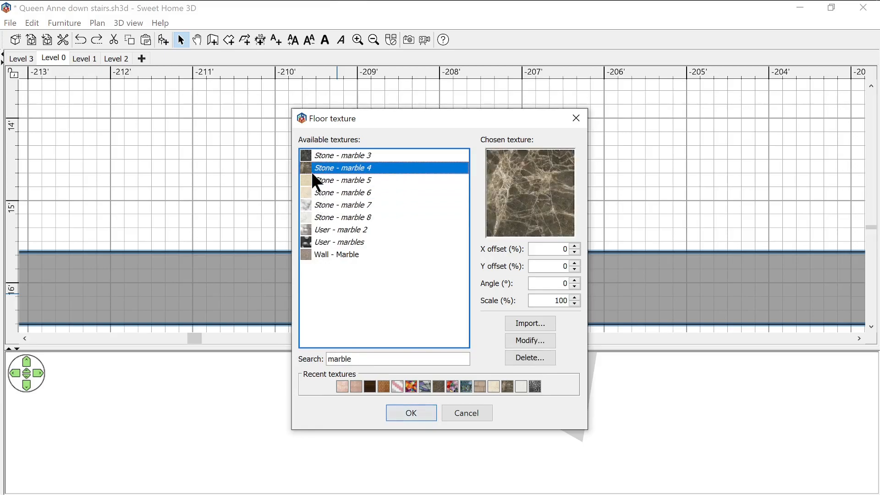
left_click(312, 158)
left_click(308, 167)
left_click(307, 178)
left_click(533, 300)
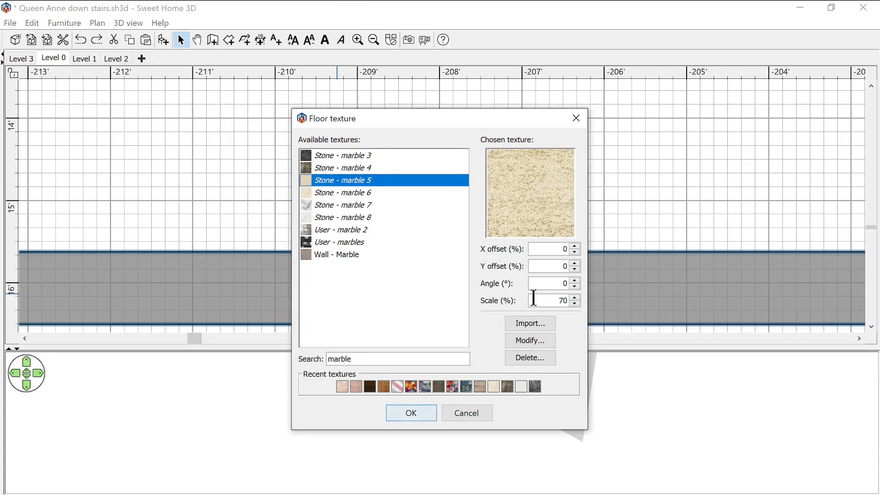
key("Return")
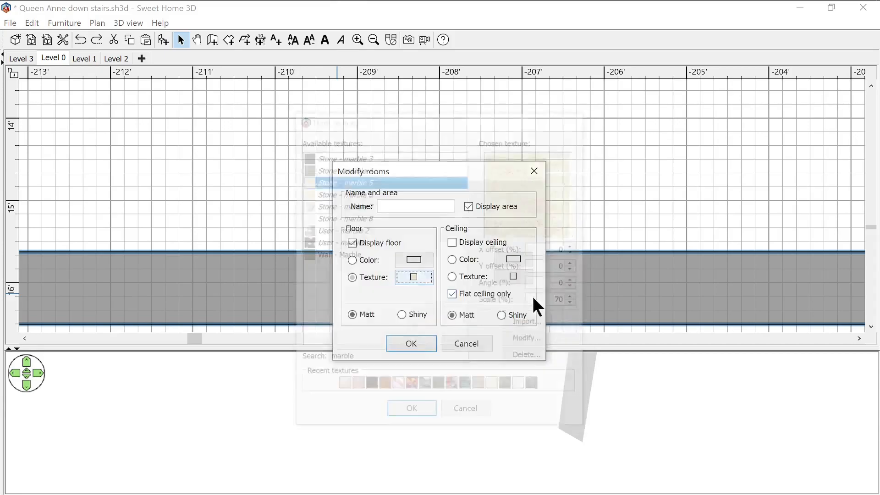
left_click(411, 275)
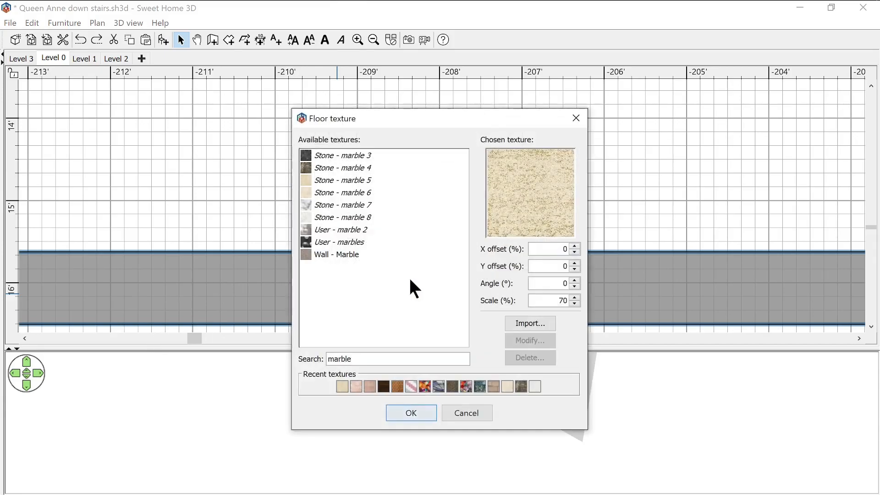
key("Return")
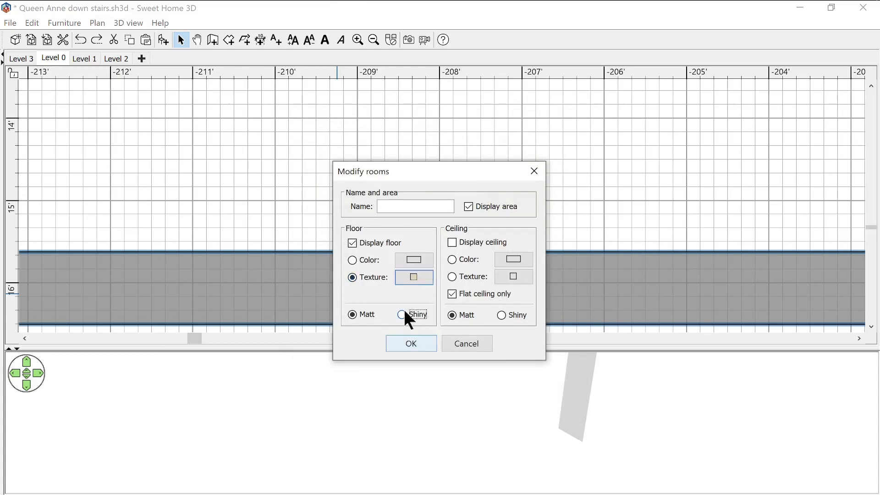
left_click(403, 343)
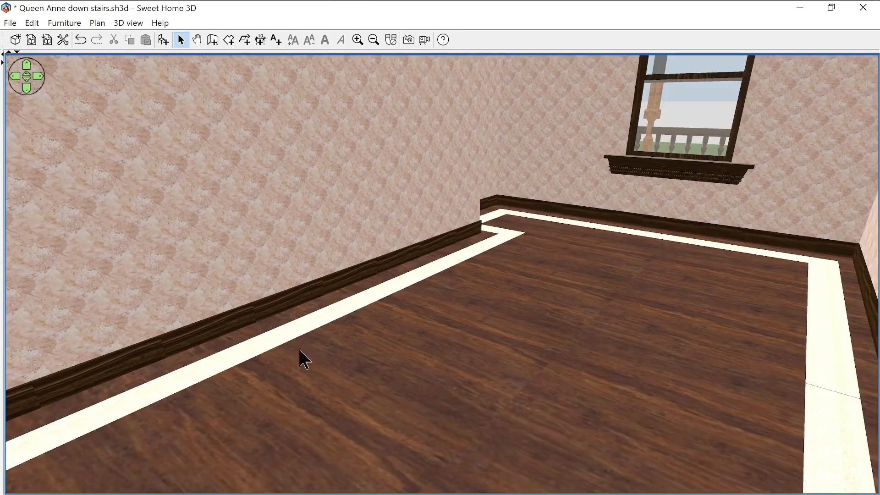
Step: Examine the marble border and the seam across its strip up close in the 3D view
key("Left")
scroll(376, 373, "up", 2)
left_click_drag(373, 374, 641, 489)
scroll(550, 364, "up", 3)
scroll(595, 419, "up", 3)
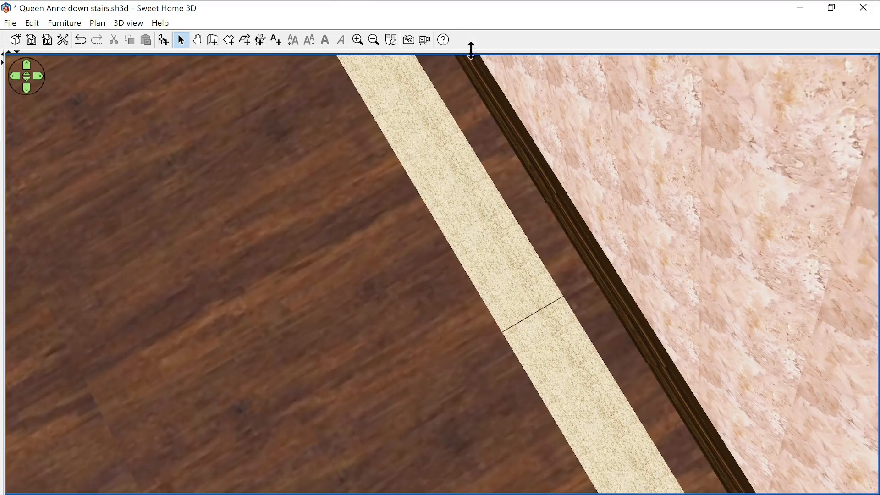
Step: Reveal the plan again, select the wood-floor room covering the border, and move it down about 2' to expose the border's upper strip
left_click_drag(470, 52, 458, 269)
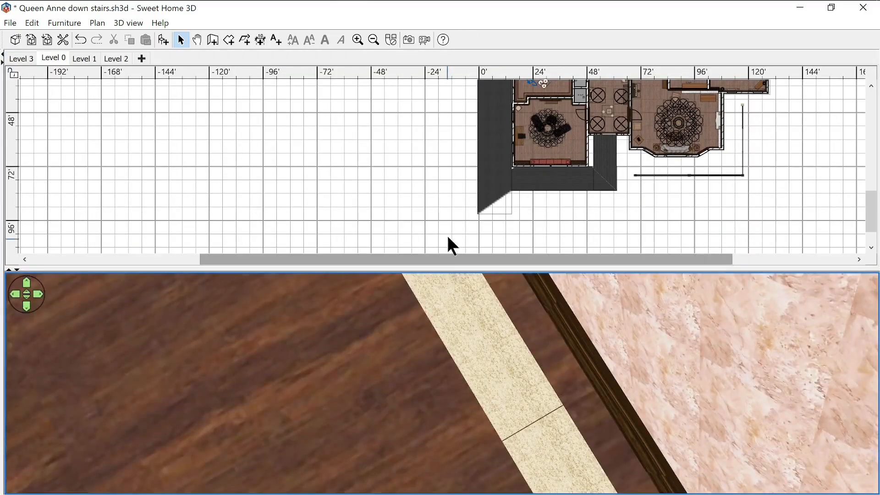
scroll(557, 159, "up", 4)
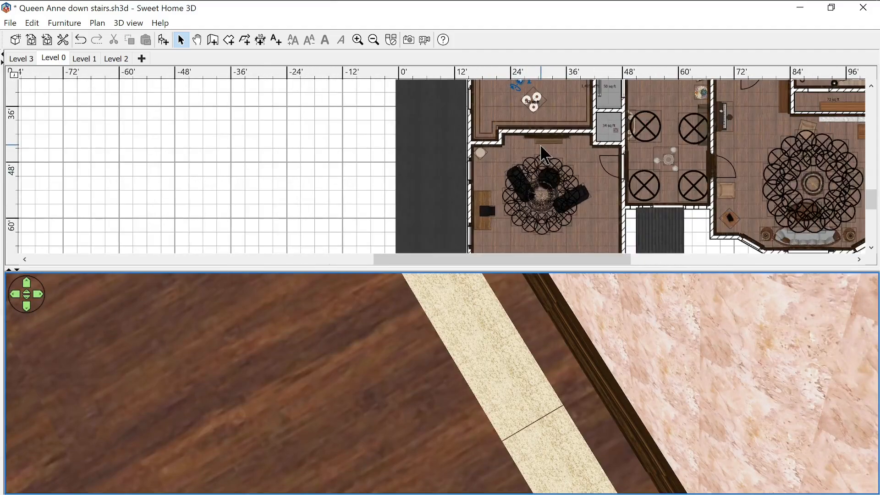
scroll(536, 154, "up", 3)
scroll(534, 160, "up", 5)
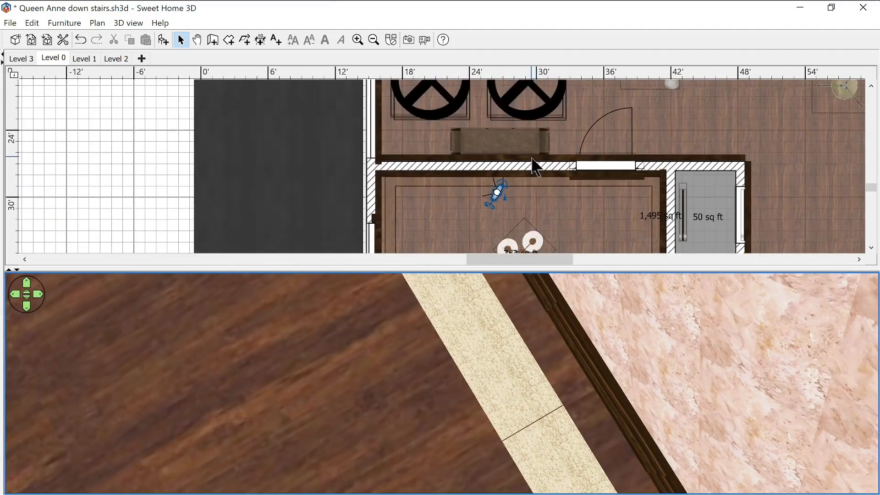
scroll(502, 189, "up", 2)
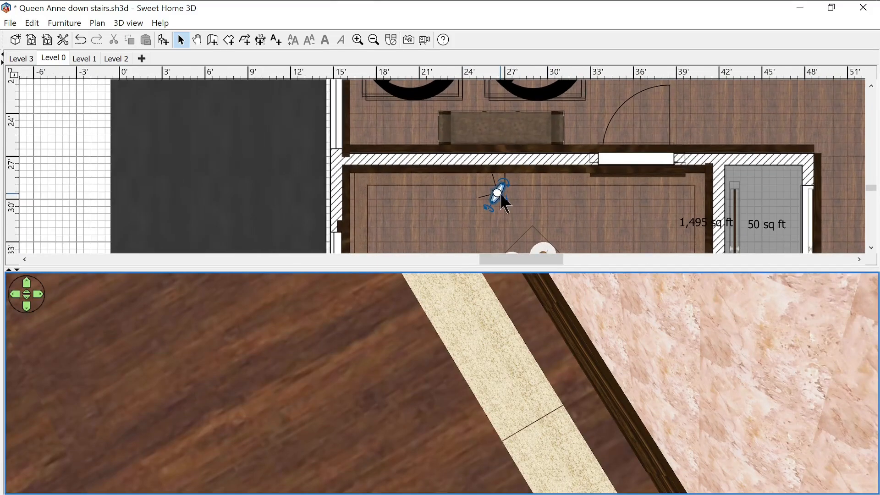
scroll(501, 200, "up", 4)
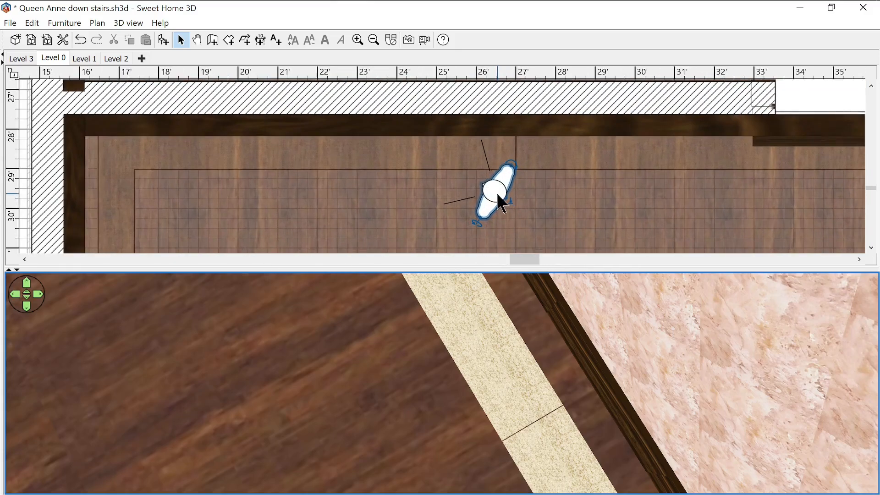
left_click(359, 160)
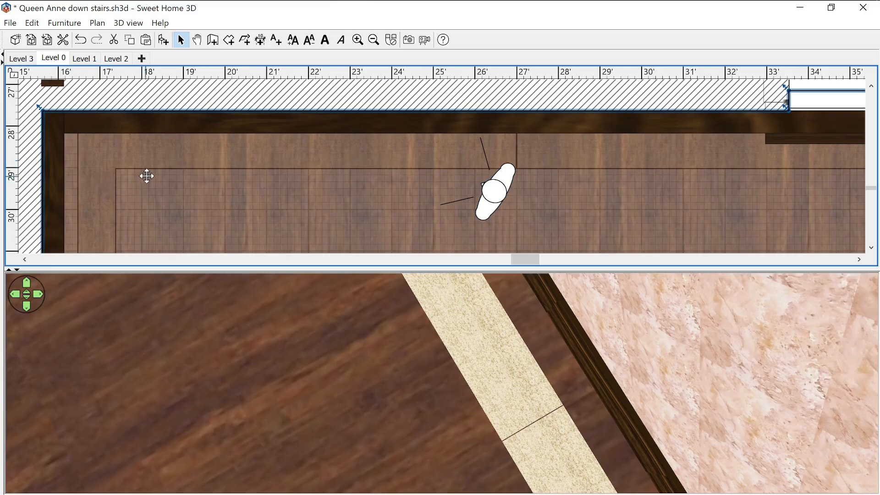
scroll(149, 181, "down", 3)
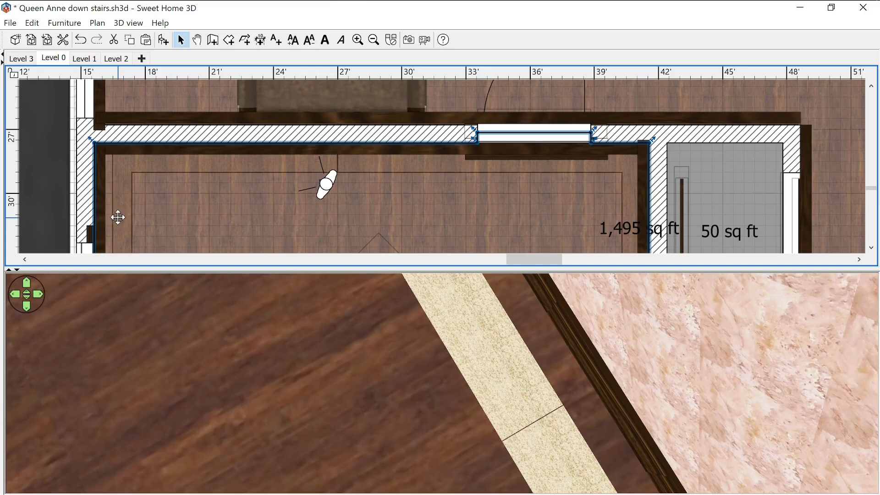
key("Down")
key("Down")
key("Down")
key("Down")
key("Down")
key("Down")
key("Down")
key("Down")
key("Down")
key("Down")
key("Down")
key("Down")
key("Down")
key("Down")
key("Down")
key("Down")
key("Down")
key("Down")
key("Down")
key("Down")
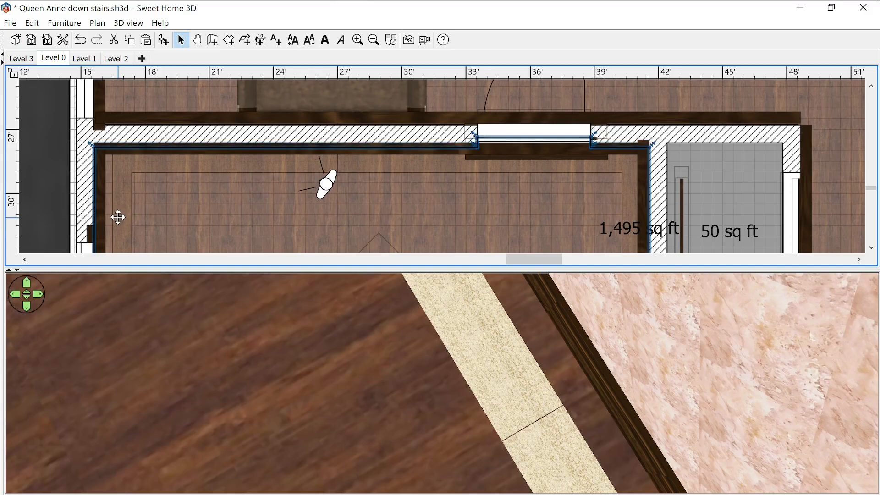
key("Down")
key("Down")
key("Down")
key("Down")
key("Down")
key("Down")
key("Down")
key("Down")
key("Down")
key("Down")
key("Down")
key("Down")
key("Down")
key("Down")
key("Down")
key("Down")
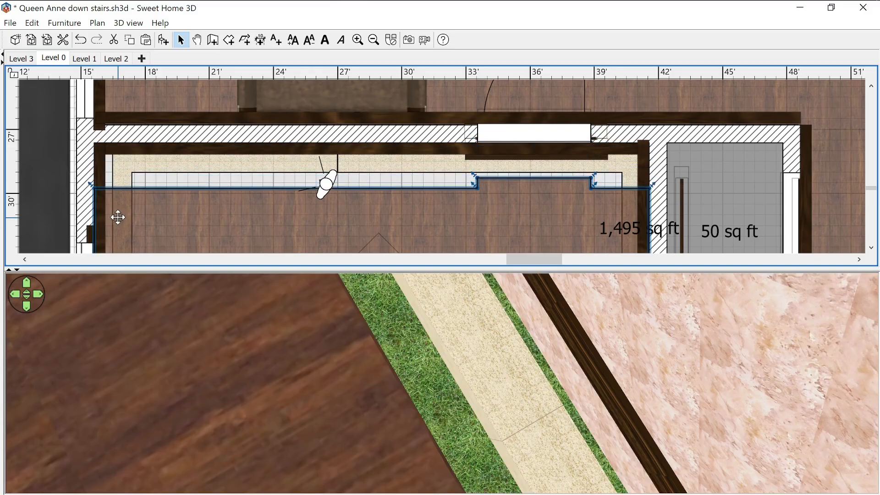
Step: Close the seam in the border's upper strip by moving its lower and upper corner points against the neighbouring ones
scroll(362, 177, "up", 3, "ctrl")
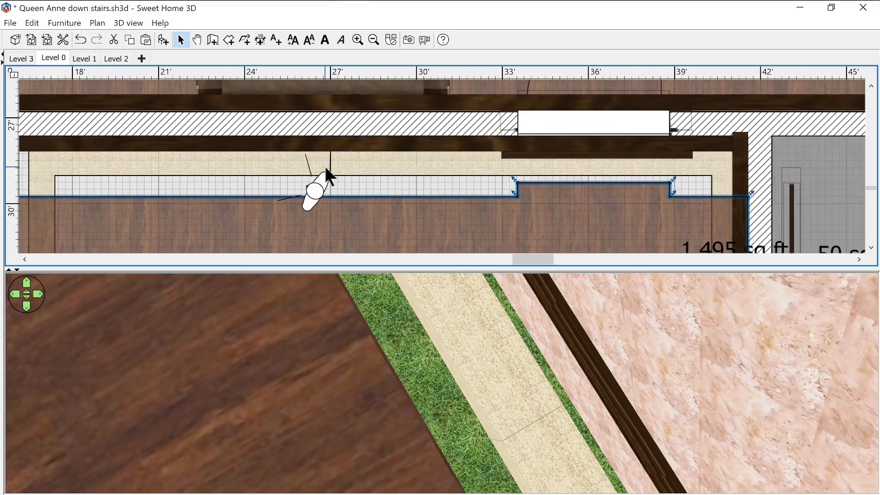
scroll(369, 183, "up", 3, "ctrl")
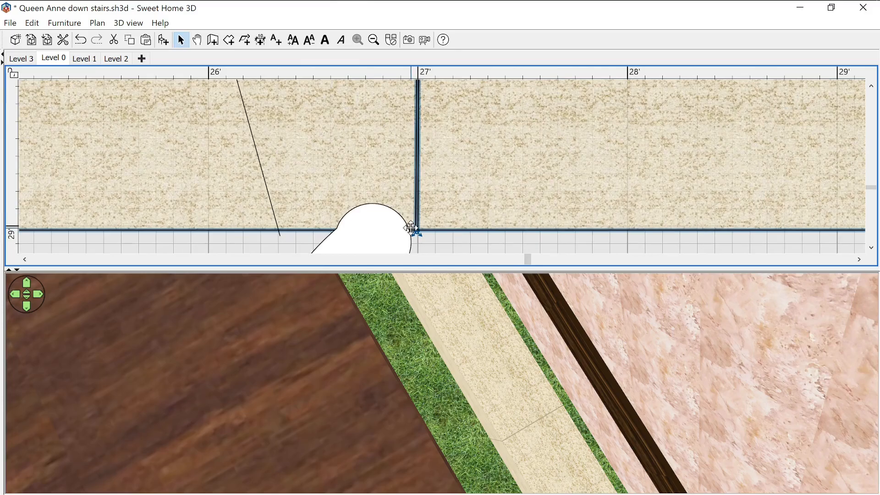
left_click_drag(414, 232, 416, 232)
scroll(408, 218, "up", 5)
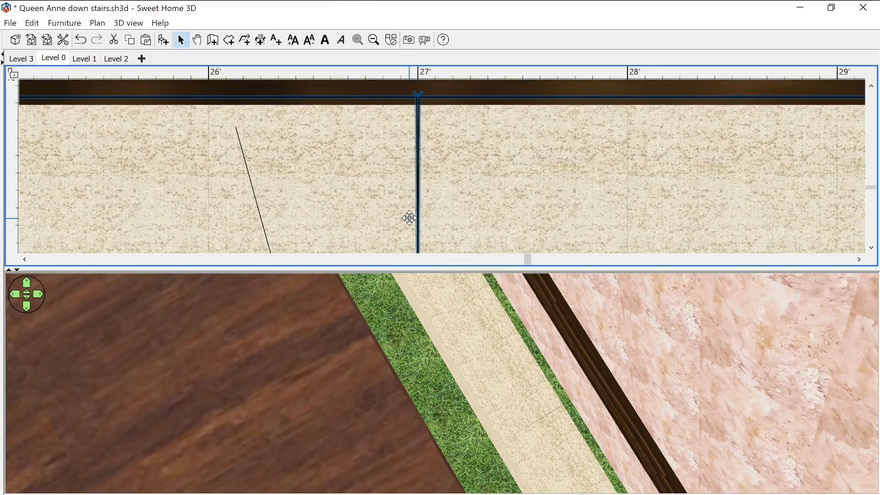
left_click(416, 202)
left_click_drag(418, 202, 420, 203)
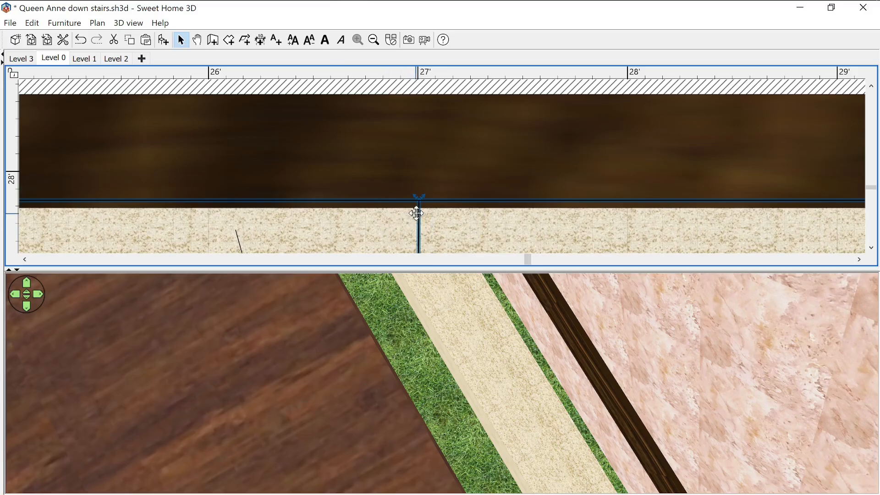
Step: Move the wood-floor room back up about 2' so its upper edge meets the wall
scroll(415, 213, "down", 1, "ctrl")
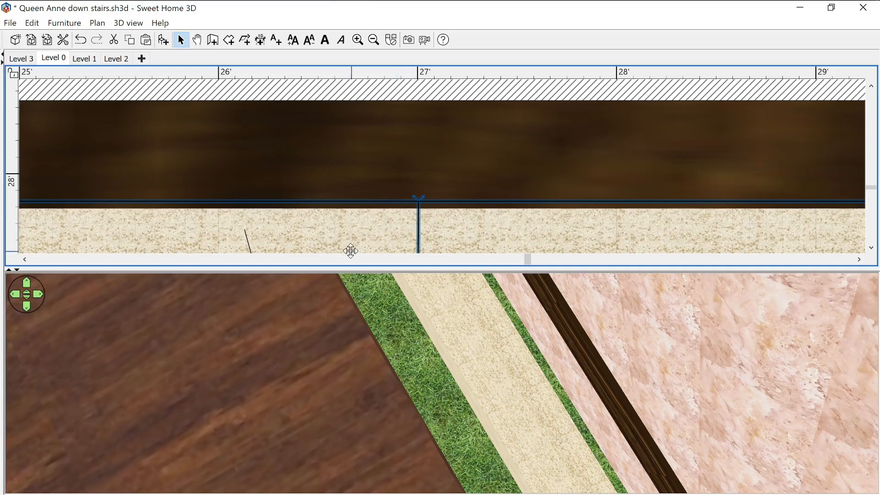
scroll(342, 218, "down", 2, "ctrl")
scroll(340, 218, "down", 4)
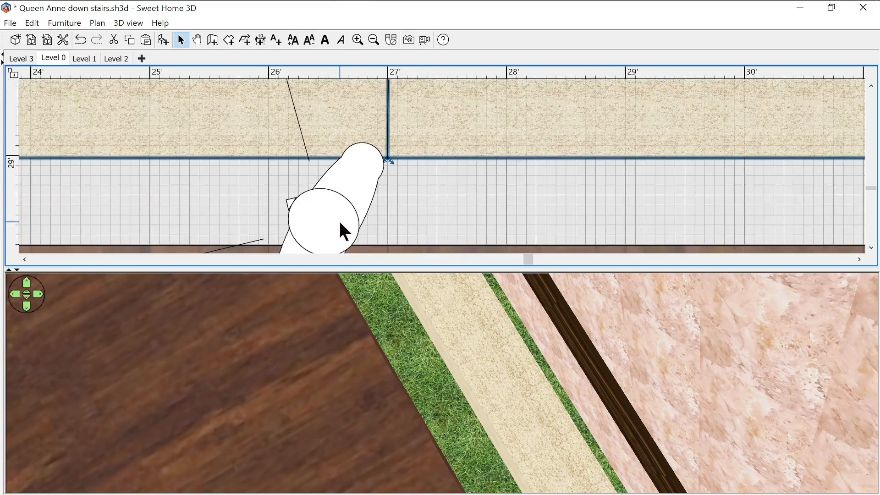
scroll(339, 229, "down", 4, "ctrl")
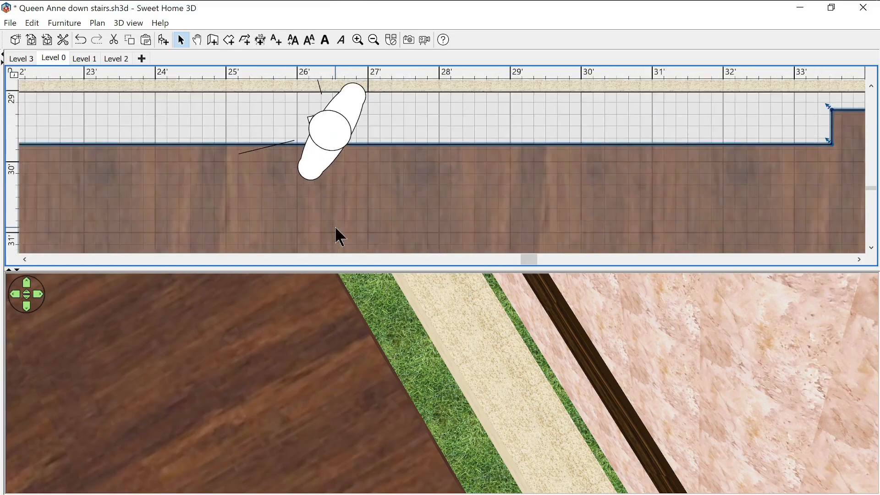
scroll(345, 241, "down", 2, "ctrl")
key("Up")
key("Up")
key("Up")
key("Up")
key("Up")
key("Up")
key("Up")
key("Up")
key("Up")
key("Up")
key("Up")
key("Up")
key("Up")
key("Up")
key("Up")
key("Up")
key("Up")
key("Up")
key("Up")
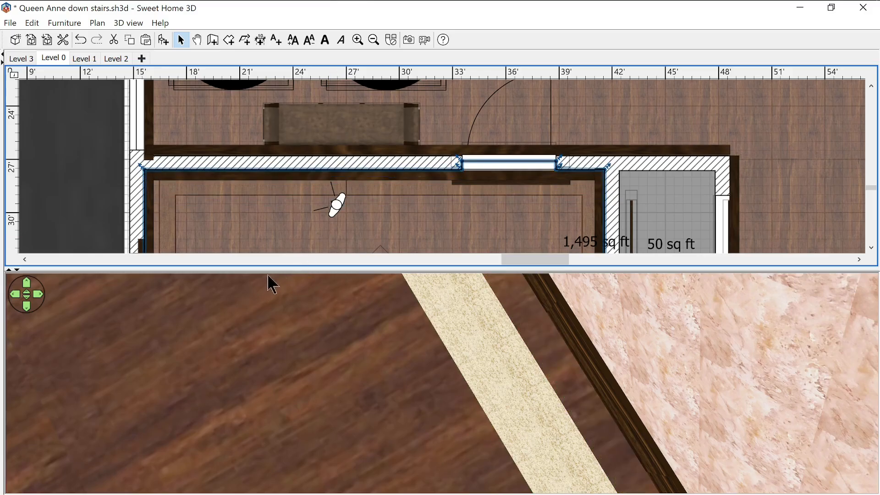
Step: Enlarge the 3D view and examine the marble border along the room's walls, corners and doorway
left_click_drag(276, 269, 381, 6)
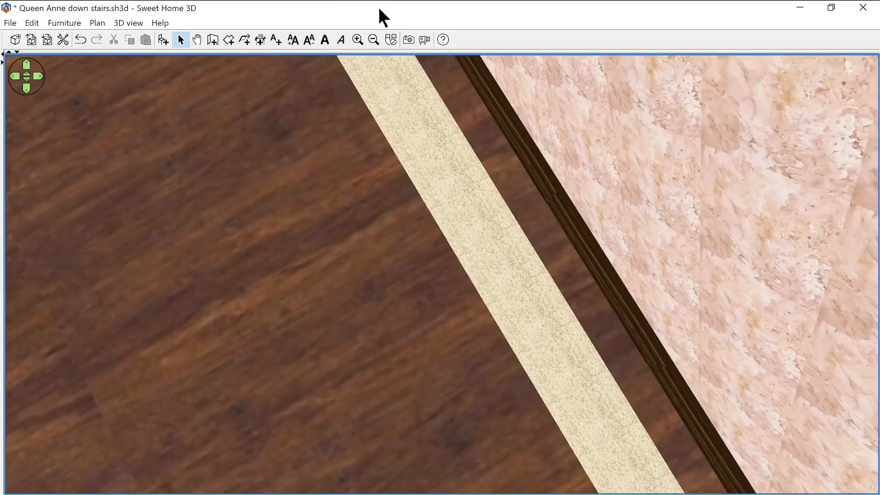
left_click_drag(312, 248, 49, 173)
left_click_drag(114, 154, 267, 120)
left_click_drag(281, 191, 513, 179)
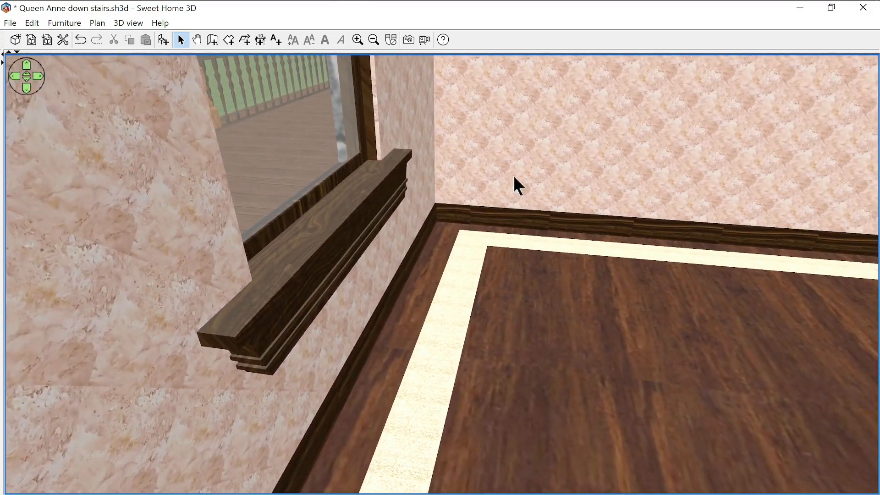
left_click_drag(422, 230, 445, 212)
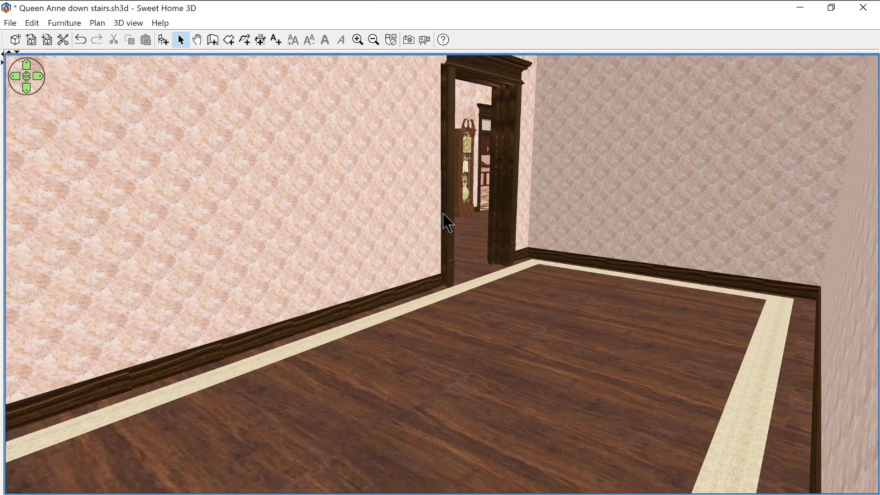
scroll(441, 215, "down", 3)
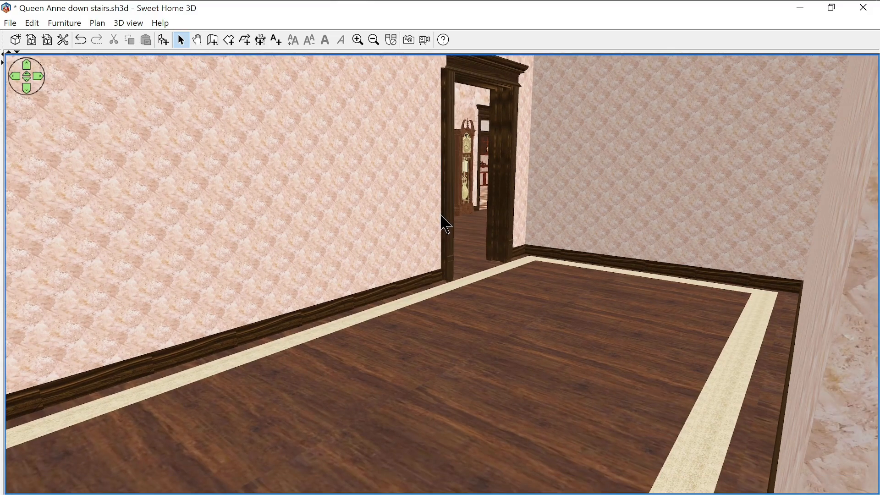